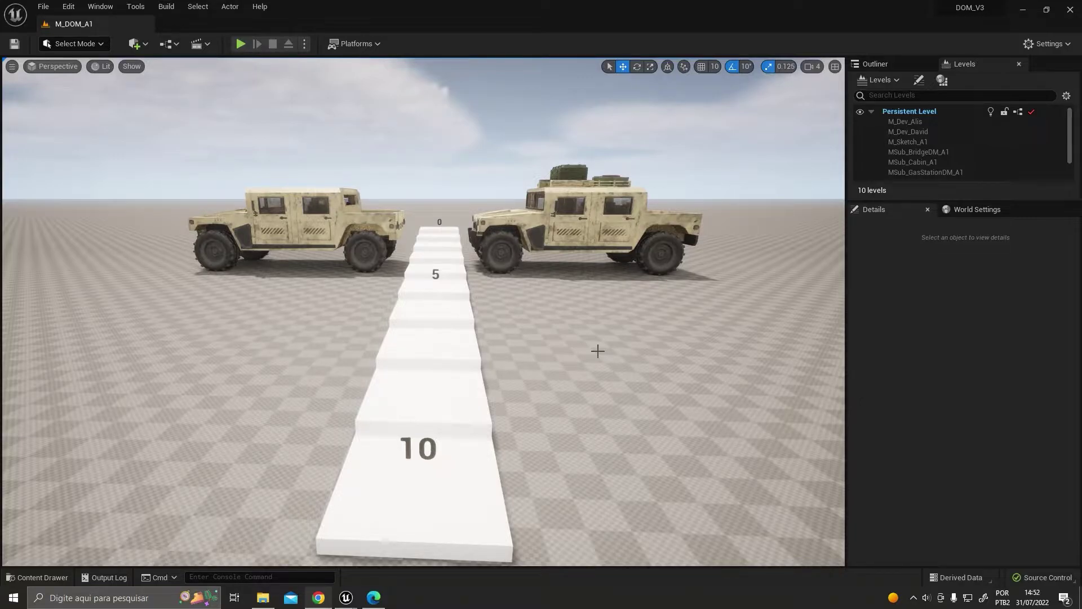
# Step: Review the engine scalability quality settings, especially the View Distance level
pyautogui.click(1046, 44)
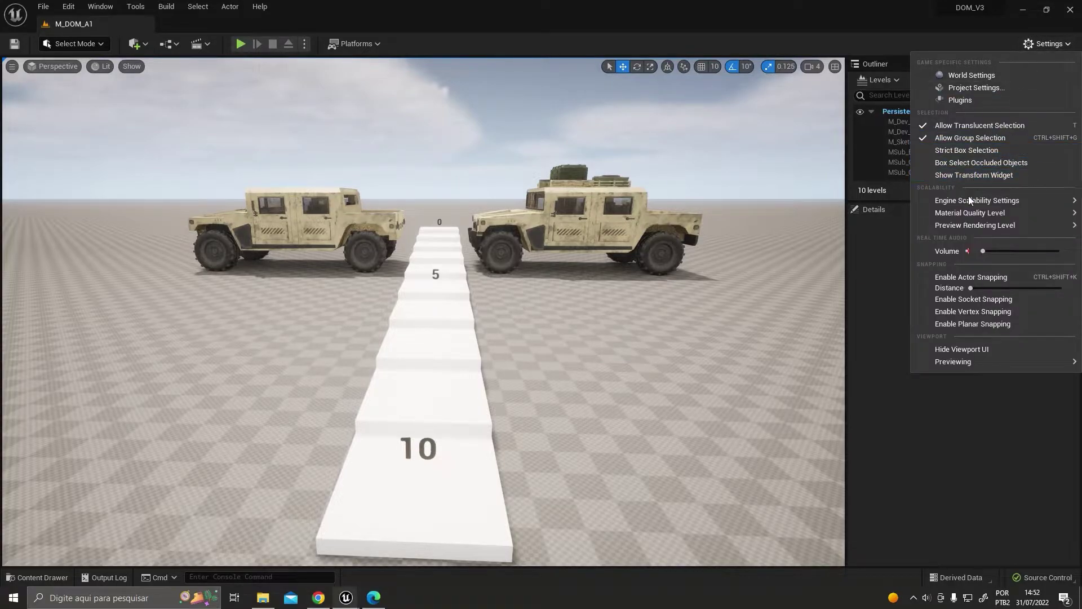
pyautogui.moveTo(971, 200)
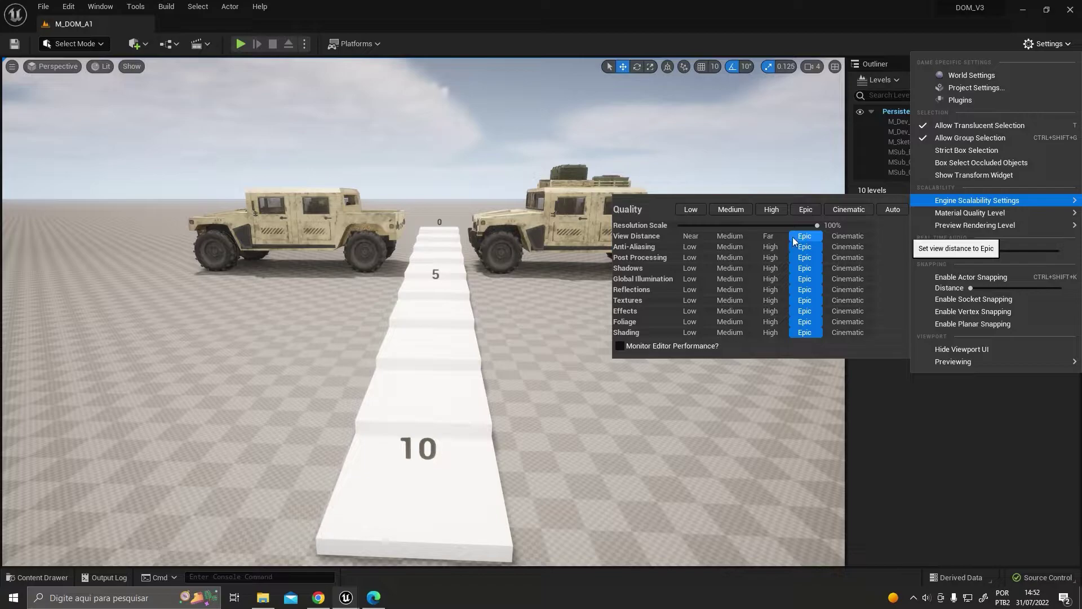
pyautogui.click(414, 346)
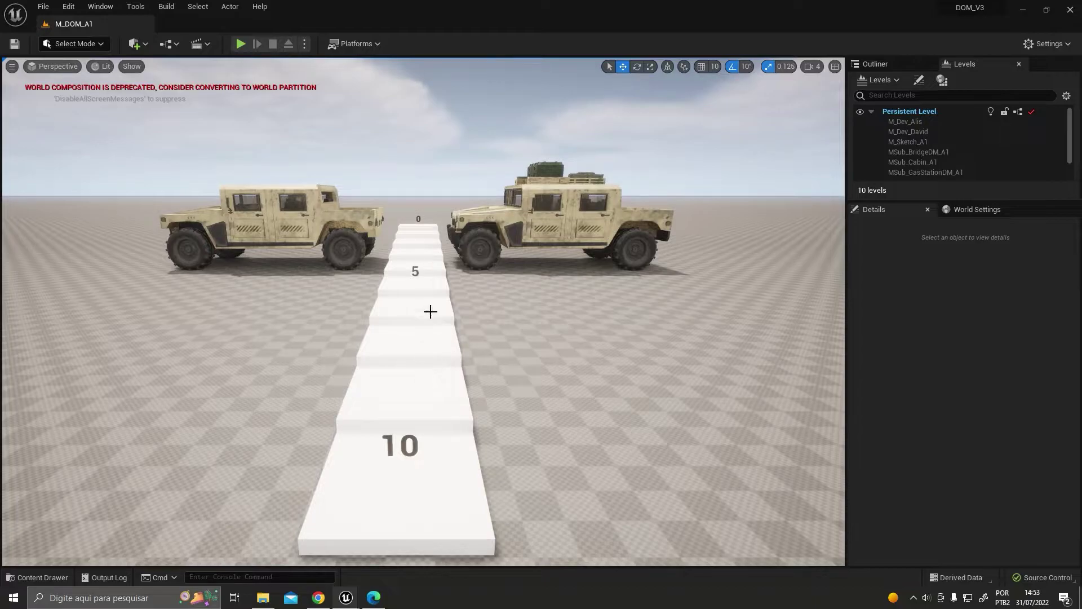
# Step: Select the military vehicle with roof cargo and check the View Distance level in the engine scalability settings
pyautogui.click(580, 256)
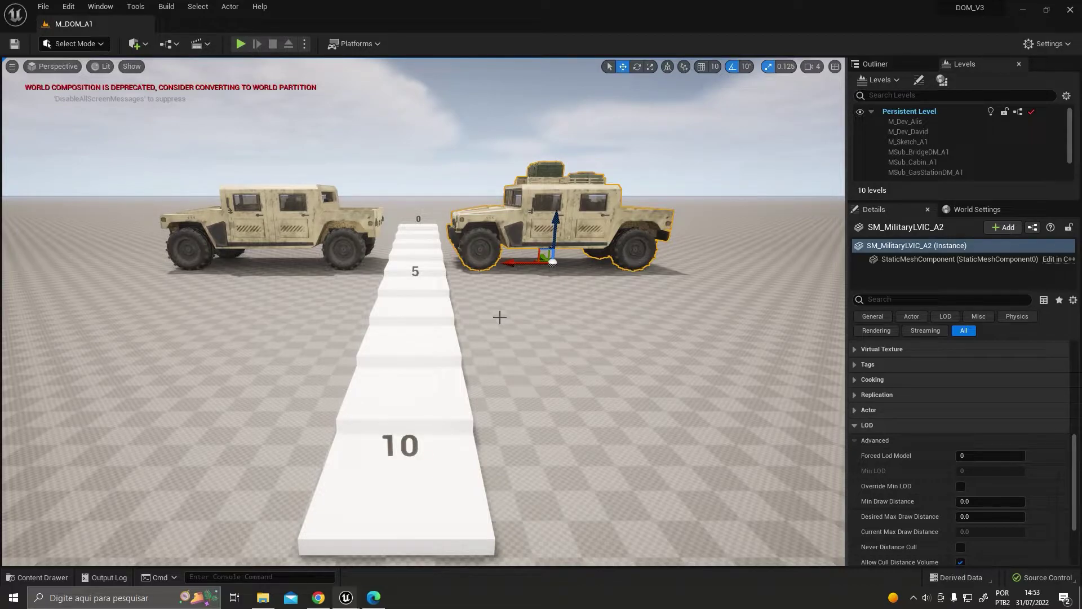
pyautogui.click(1049, 44)
pyautogui.moveTo(982, 205)
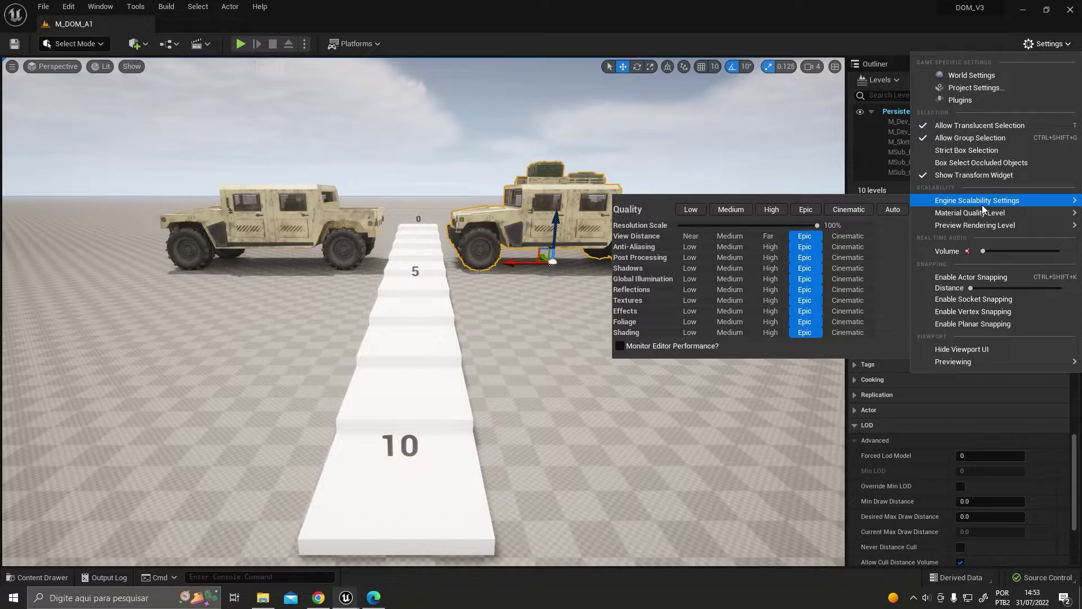
pyautogui.moveTo(949, 211)
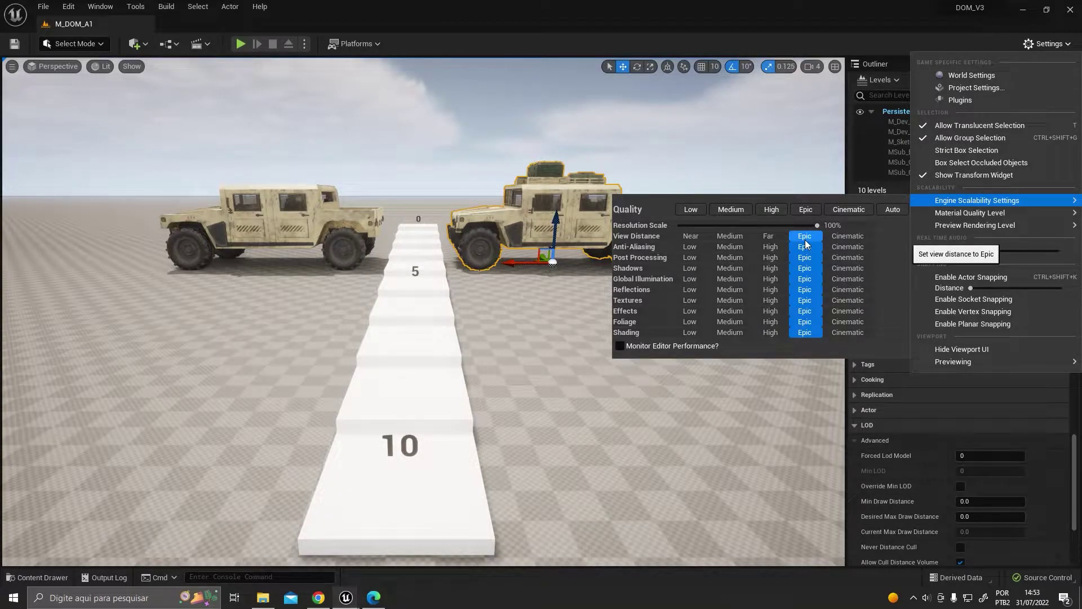
pyautogui.moveTo(473, 372); pyautogui.dragTo(469, 373, button='right')
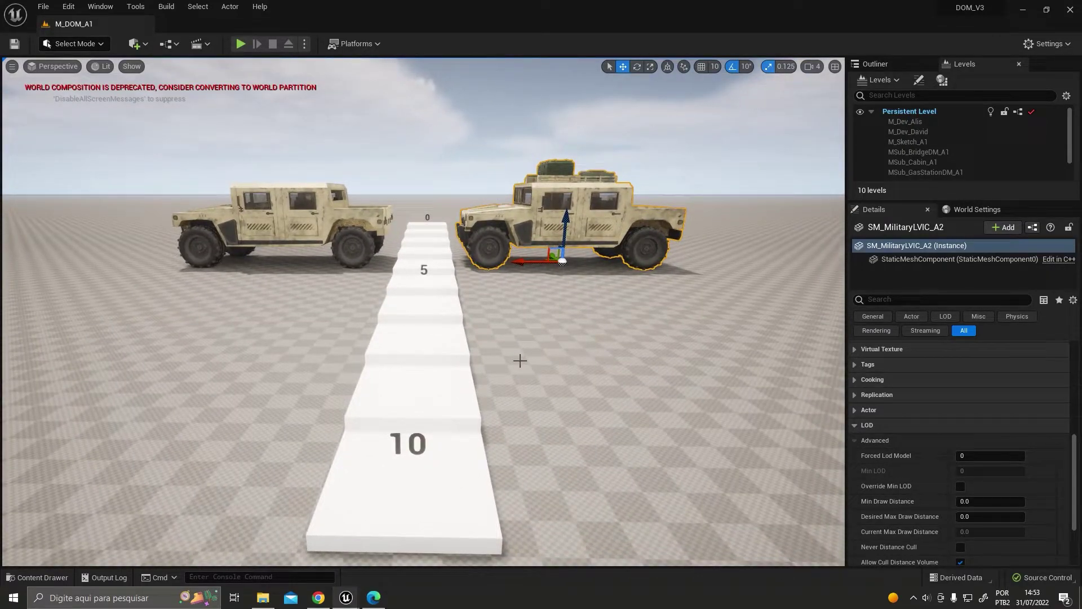
pyautogui.moveTo(496, 346); pyautogui.dragTo(496, 340, button='right')
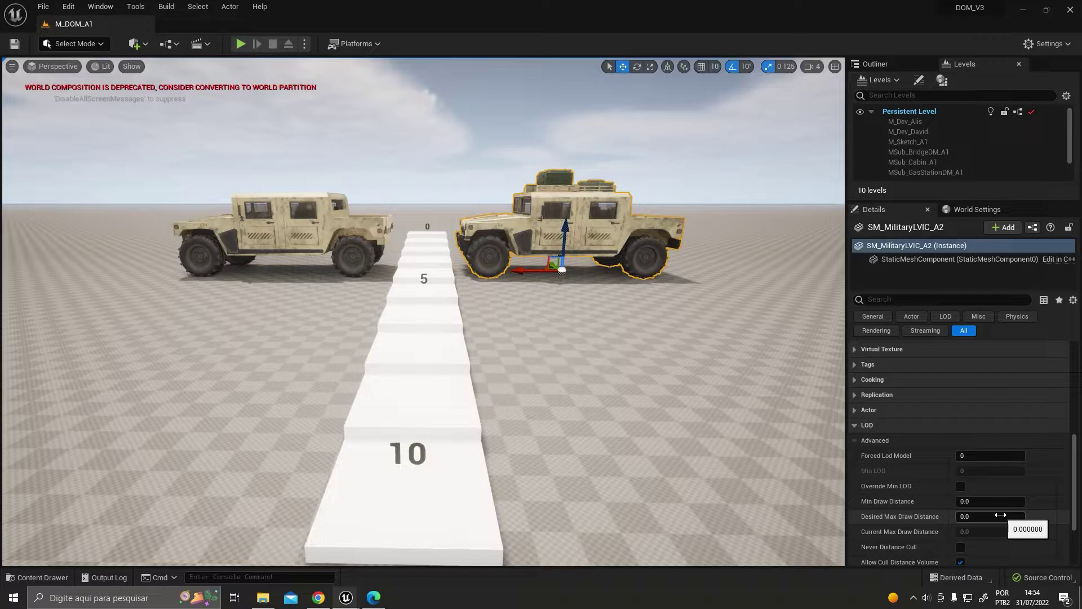
# Step: Set the cargo-laden vehicle's Desired Max Draw Distance to 1000
pyautogui.click(1000, 516)
pyautogui.write('1')
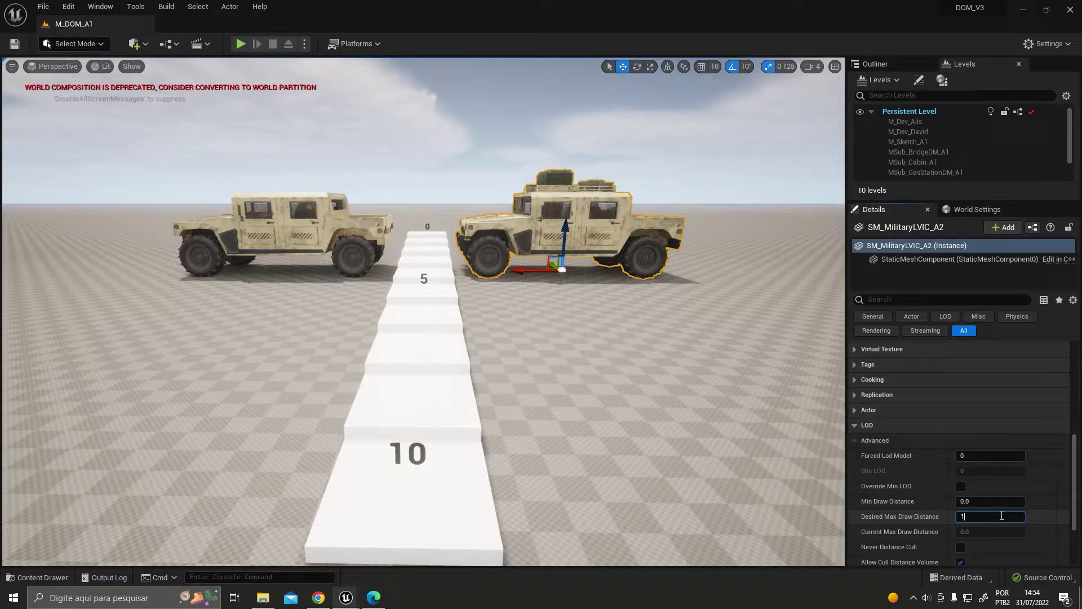
pyautogui.write('000')
pyautogui.press('Return')
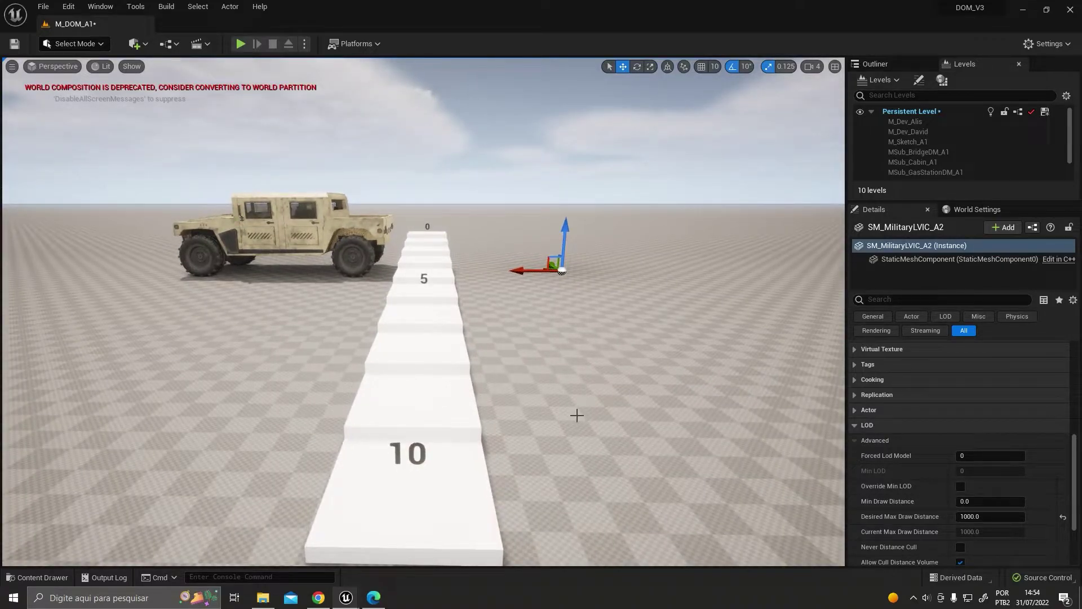
# Step: Switch the scalability View Distance to Far, return it to Epic, and test the selected vehicle's draw distance from closer up
pyautogui.click(1045, 43)
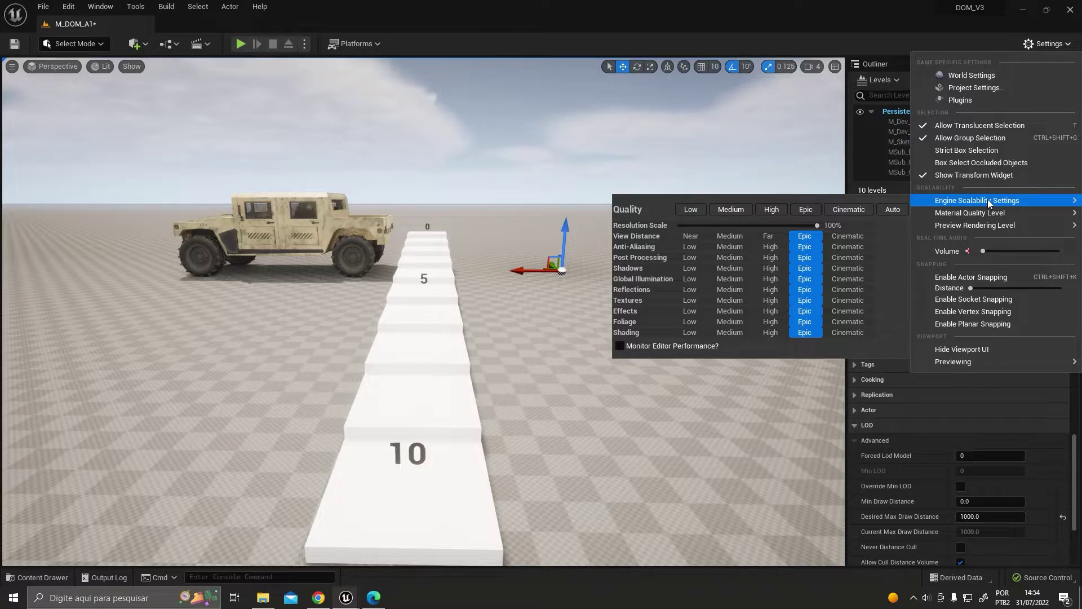
pyautogui.click(769, 236)
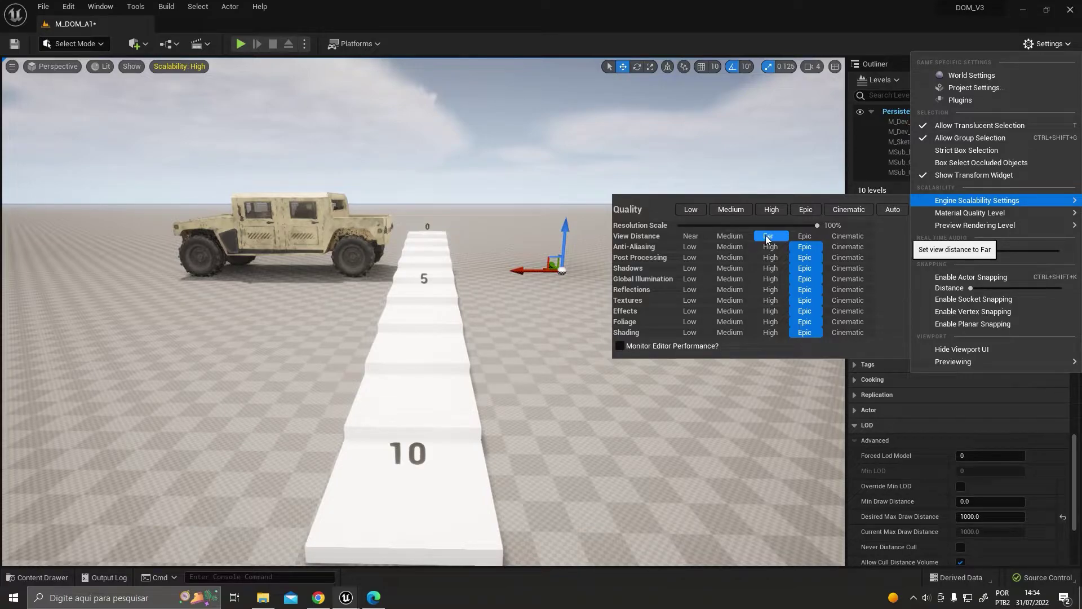
pyautogui.click(803, 236)
pyautogui.press('d')
pyautogui.moveTo(543, 337)
pyautogui.mouseDown(button='right')
pyautogui.moveTo(544, 317)
pyautogui.moveTo(462, 406)
pyautogui.moveTo(440, 378)
pyautogui.moveTo(545, 314)
pyautogui.mouseUp(button='right')
pyautogui.press('w')
pyautogui.press('s')
pyautogui.press('w')
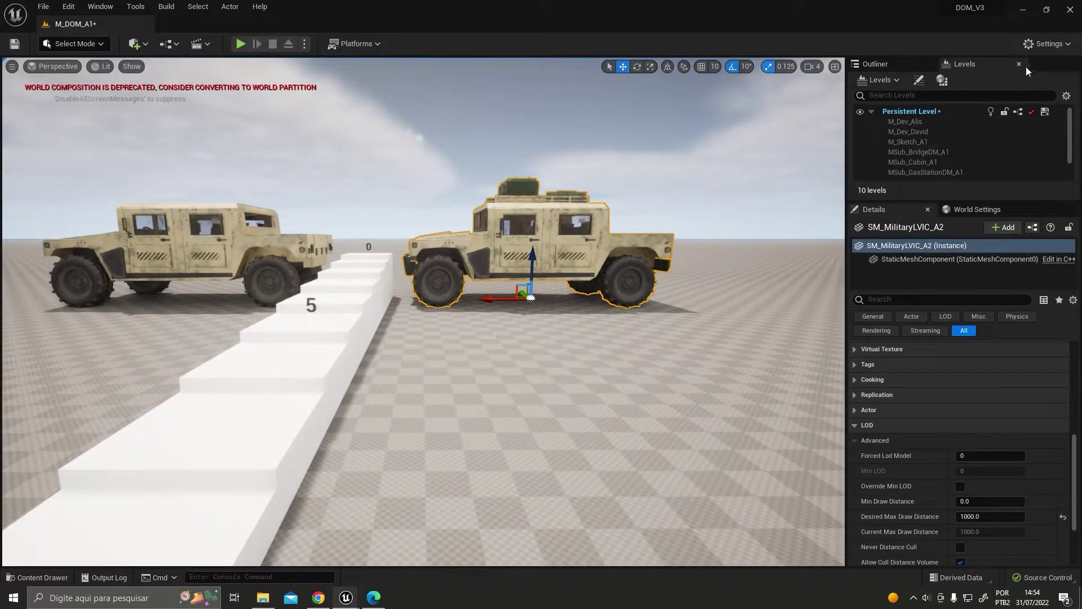
# Step: Set View Distance to Far with the other quality settings at Epic and test the selected vehicle's draw distance
pyautogui.click(1040, 44)
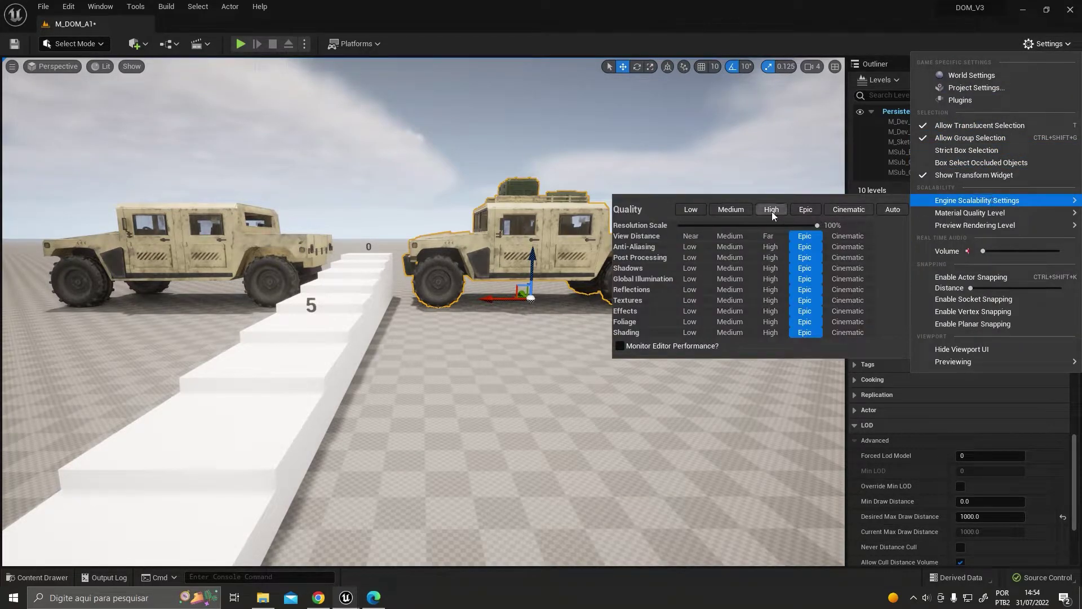
pyautogui.click(772, 210)
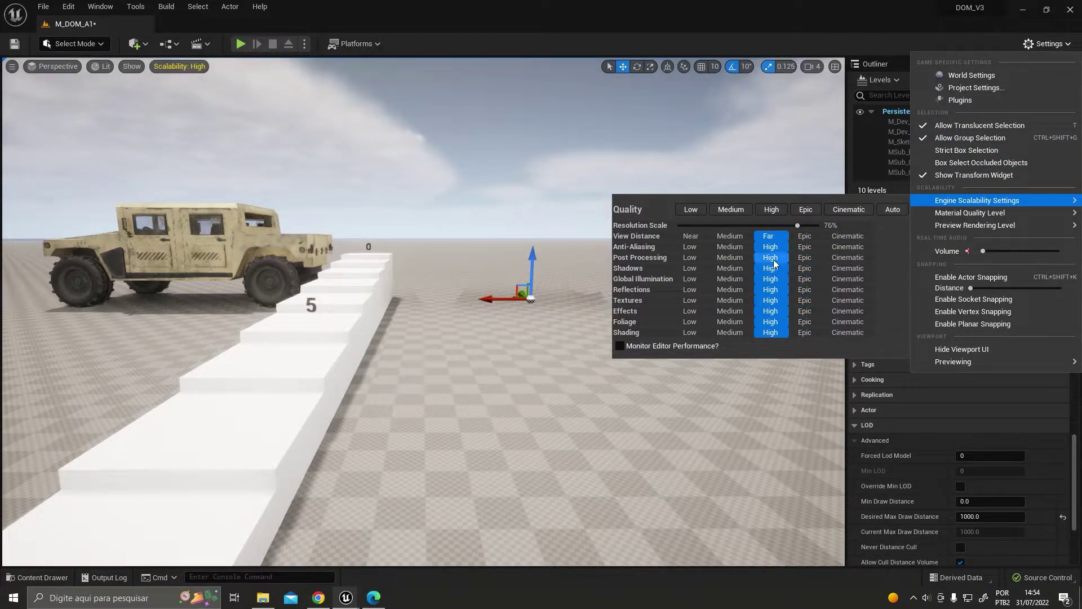
pyautogui.click(804, 209)
pyautogui.moveTo(447, 411); pyautogui.dragTo(439, 433)
pyautogui.moveTo(423, 312); pyautogui.dragTo(407, 352, button='right')
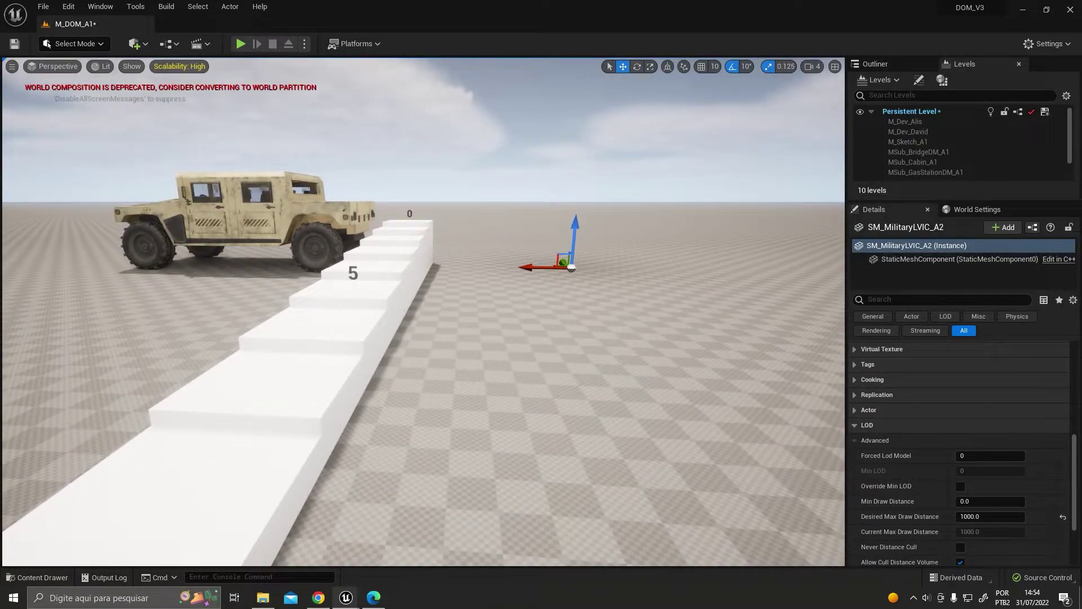
pyautogui.press('w')
pyautogui.moveTo(424, 312); pyautogui.dragTo(428, 290, button='right')
# Step: Set the scalability View Distance to Medium and test the distance at which the selected vehicle is drawn
pyautogui.click(1047, 43)
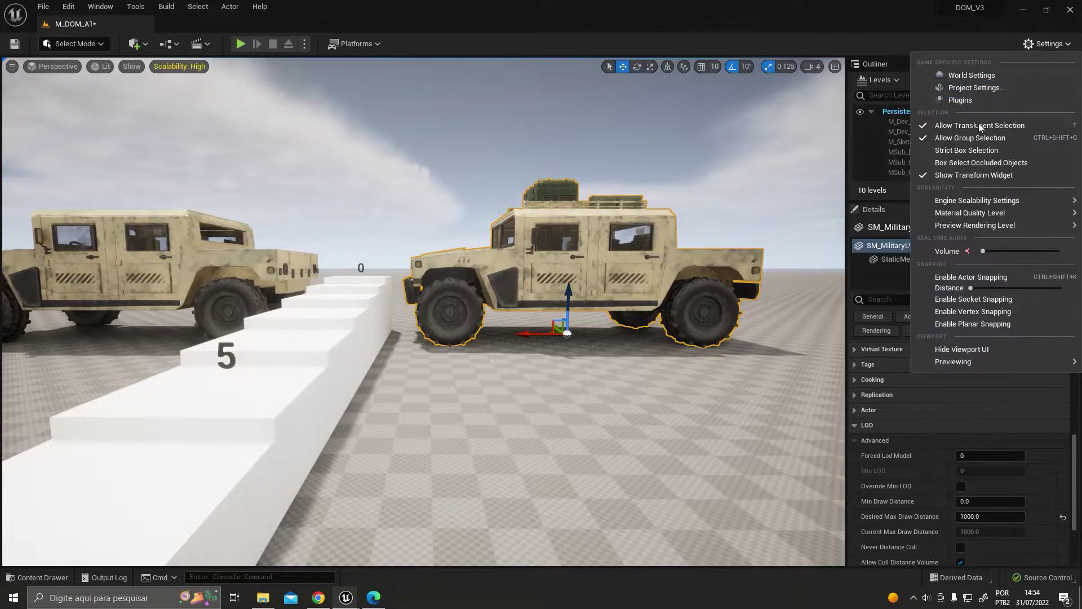
pyautogui.moveTo(985, 201)
pyautogui.click(733, 235)
pyautogui.moveTo(530, 276); pyautogui.dragTo(531, 265, button='right')
pyautogui.press('w')
pyautogui.press('s')
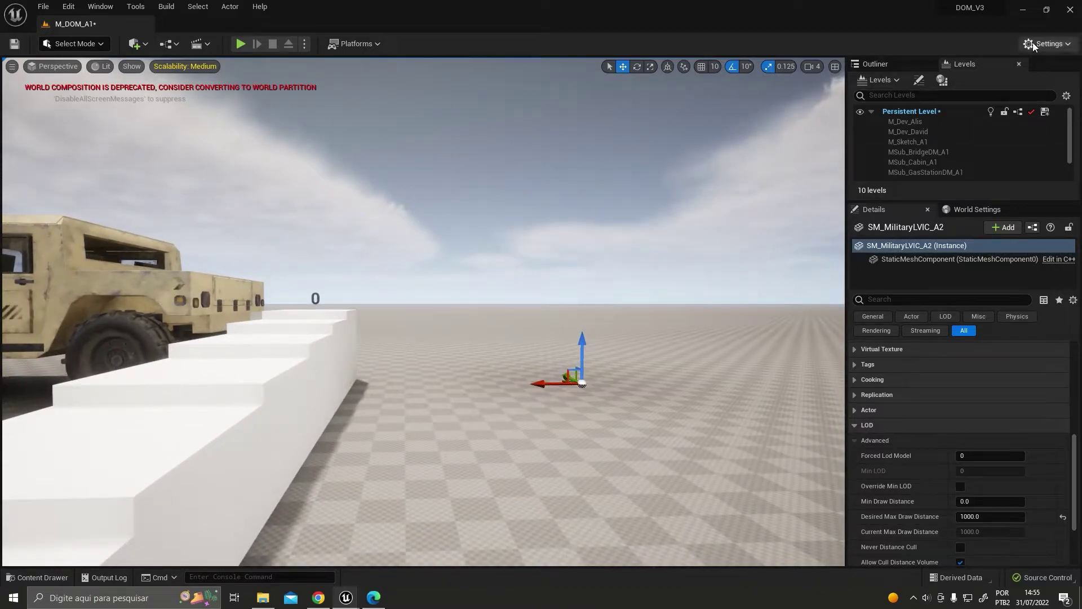
# Step: Set the scalability View Distance to Near and test how close the camera must be for the vehicle to be drawn
pyautogui.click(1033, 43)
pyautogui.moveTo(993, 201)
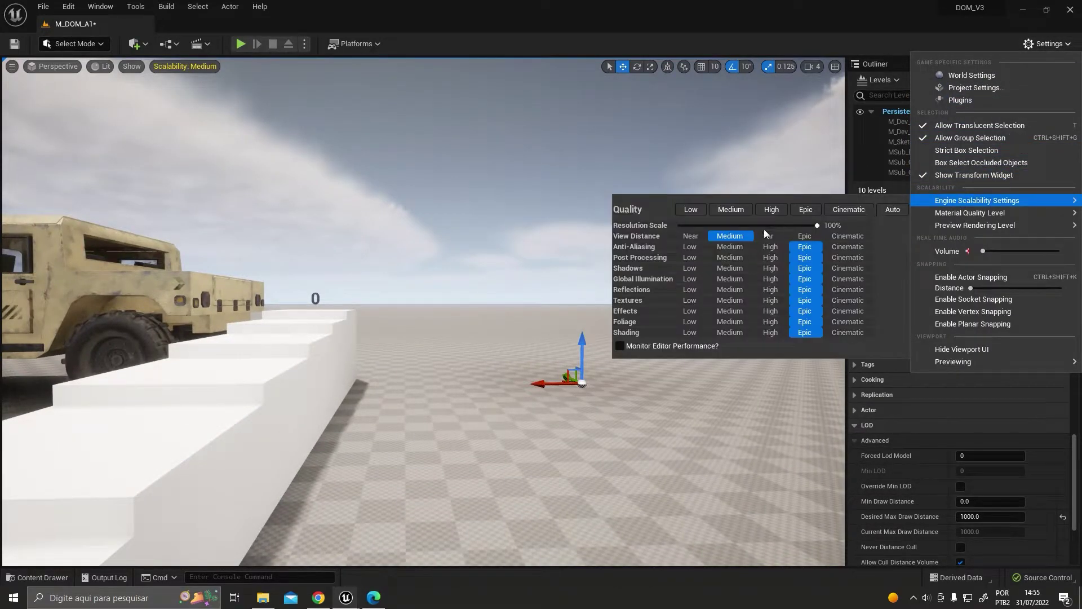
pyautogui.click(686, 235)
pyautogui.moveTo(428, 353)
pyautogui.mouseDown(button='right')
pyautogui.moveTo(499, 379)
pyautogui.moveTo(428, 353)
pyautogui.mouseUp(button='right')
pyautogui.press('w')
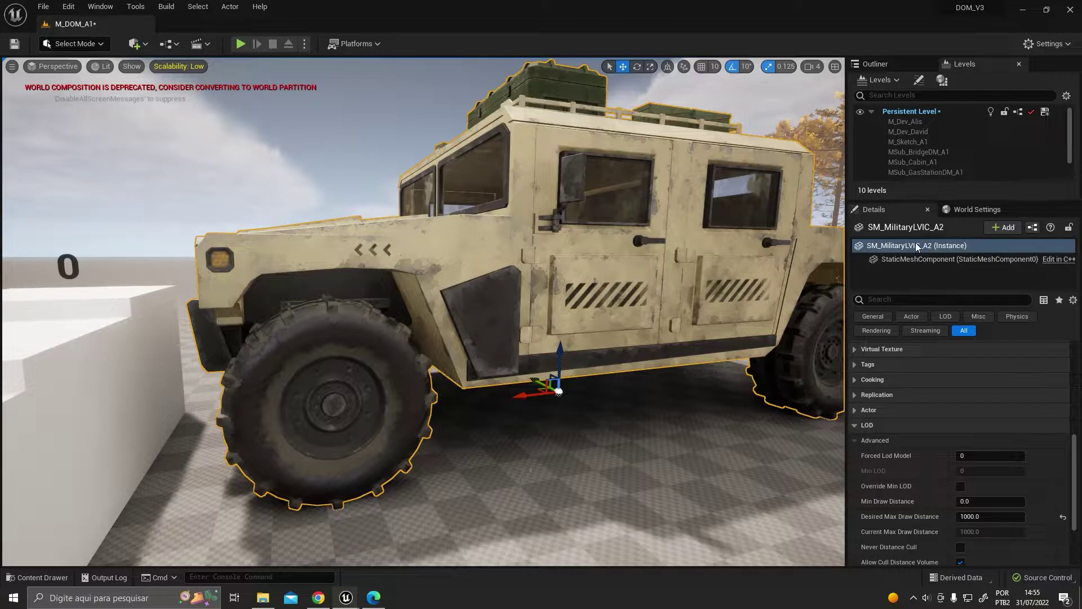
# Step: Return the scalability View Distance to Epic and test the vehicle's culling beyond the 10 marker
pyautogui.click(1044, 45)
pyautogui.moveTo(951, 201)
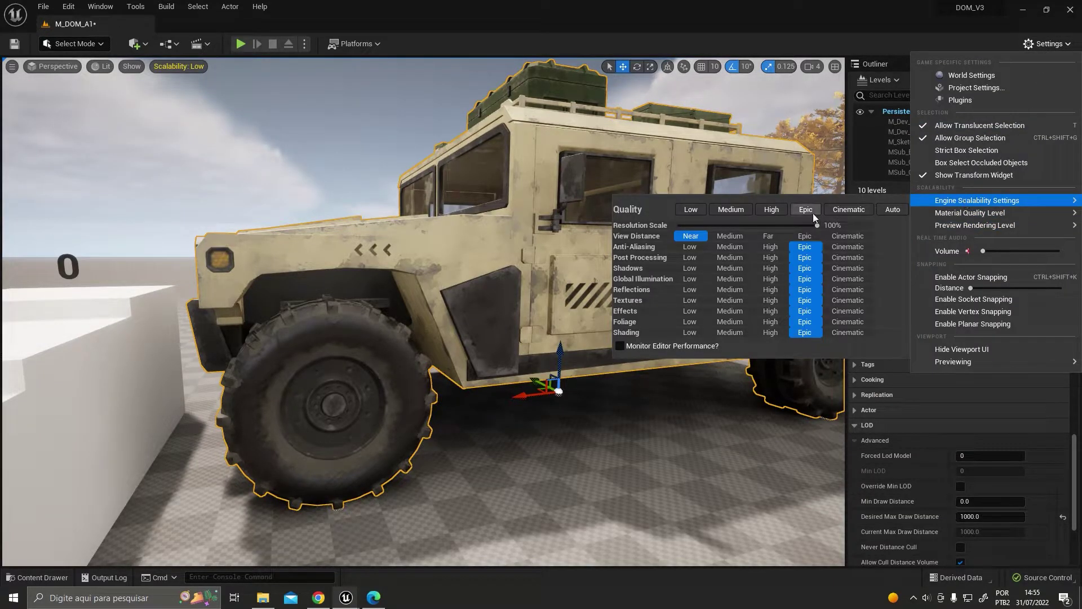
pyautogui.click(804, 236)
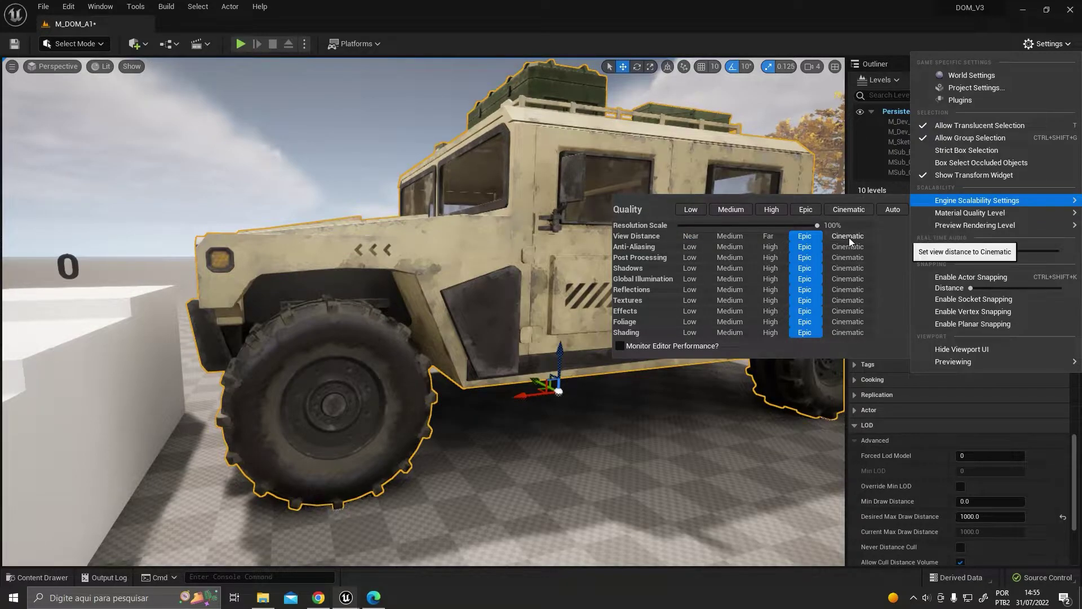
pyautogui.moveTo(414, 394); pyautogui.dragTo(373, 394, button='right')
pyautogui.press('s')
pyautogui.press('q')
pyautogui.press('s')
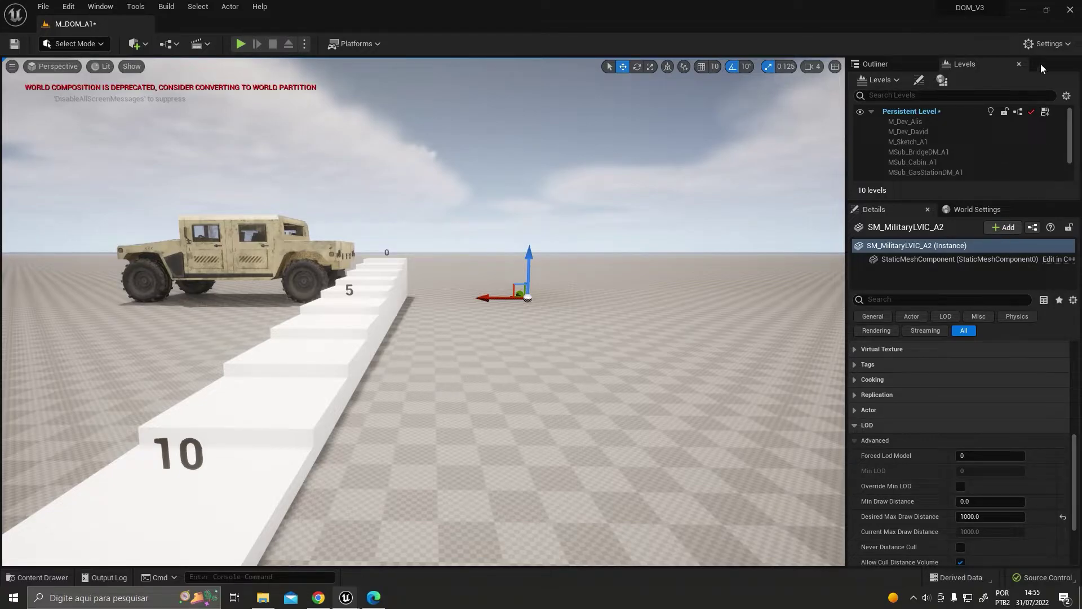
# Step: Compare the selected vehicle's visibility at near and far camera distances with View Distance at Epic
pyautogui.click(1045, 44)
pyautogui.moveTo(564, 361); pyautogui.dragTo(557, 352, button='right')
pyautogui.press('s')
pyautogui.press('w')
pyautogui.press('s')
pyautogui.press('w')
pyautogui.press('s')
# Step: Set the scalability View Distance to Cinematic and test the selected vehicle's visibility from various distances
pyautogui.click(1048, 44)
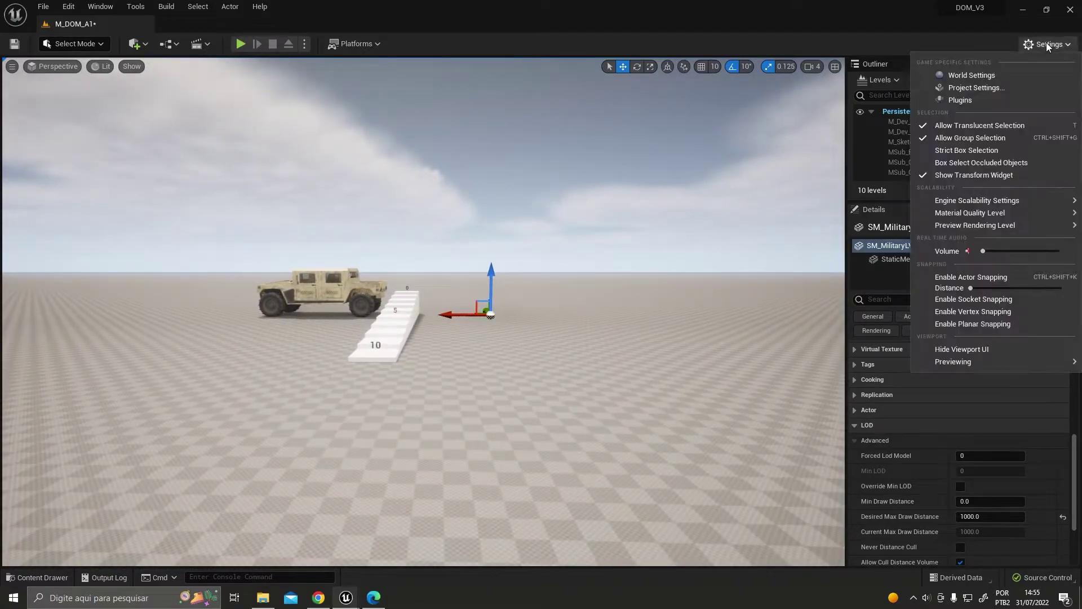
pyautogui.moveTo(981, 200)
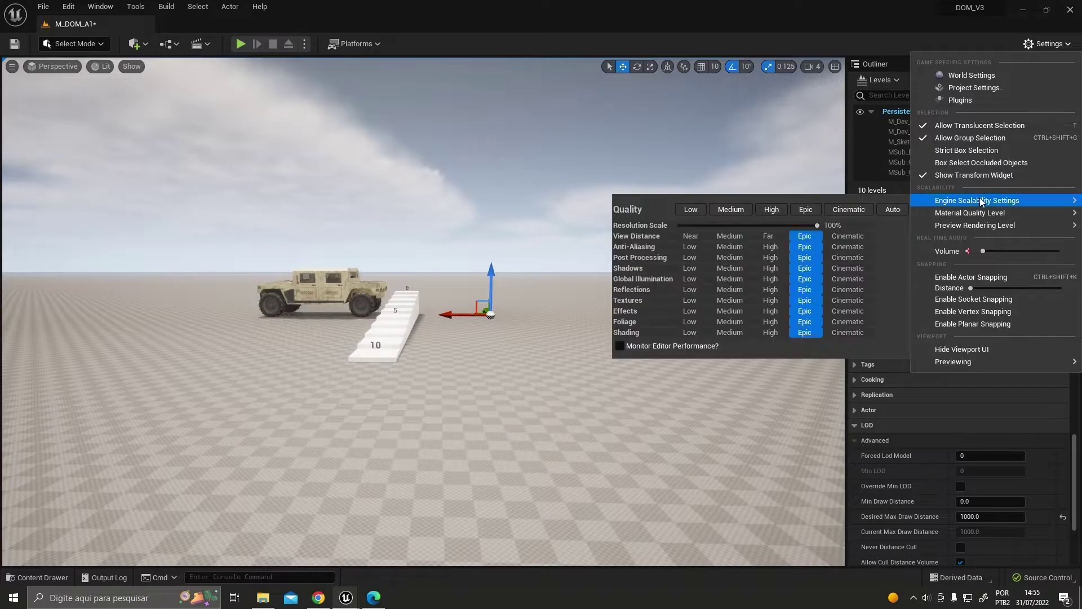
pyautogui.click(844, 234)
pyautogui.moveTo(341, 406); pyautogui.dragTo(342, 405, button='right')
pyautogui.press('s')
pyautogui.press('w')
pyautogui.moveTo(447, 364); pyautogui.dragTo(446, 364, button='right')
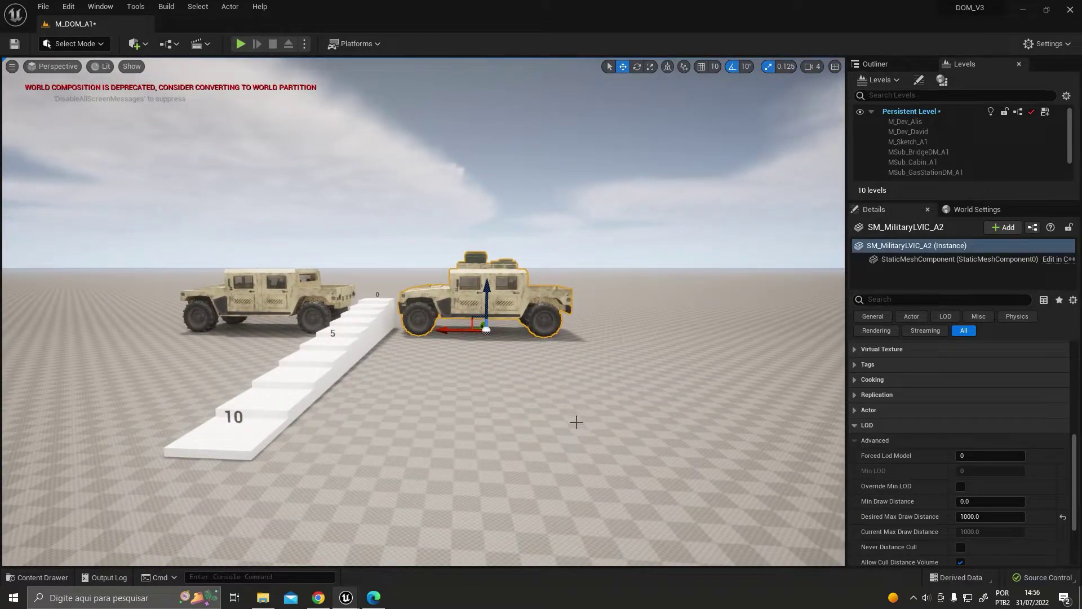
pyautogui.click(1047, 44)
pyautogui.moveTo(457, 417); pyautogui.dragTo(453, 420, button='right')
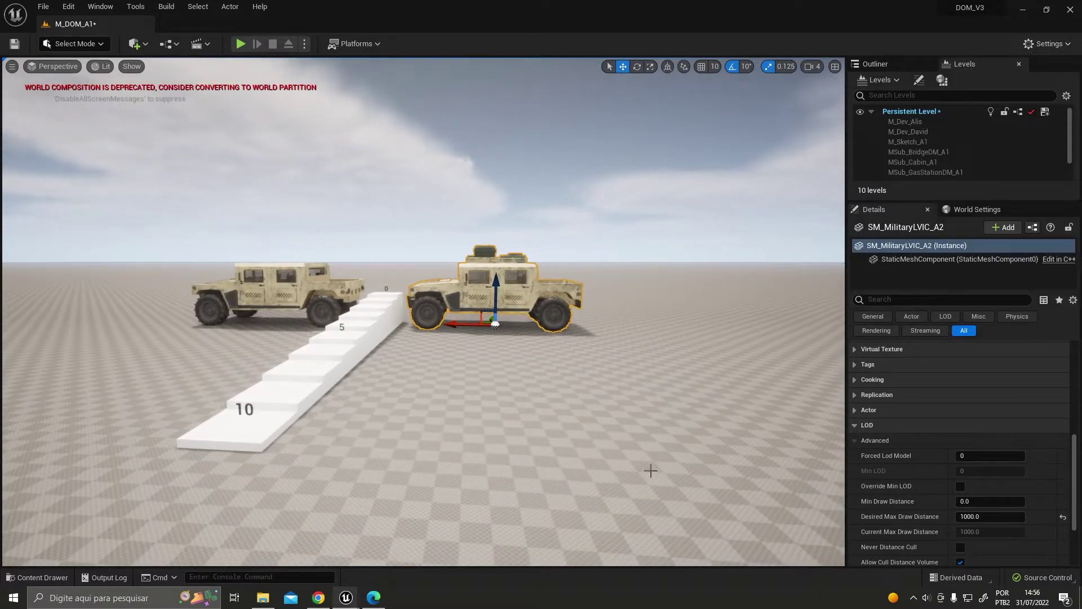
# Step: Set the vehicle's Desired Max Draw Distance to 150 and test its visibility with View Distance at Cinematic
pyautogui.click(982, 516)
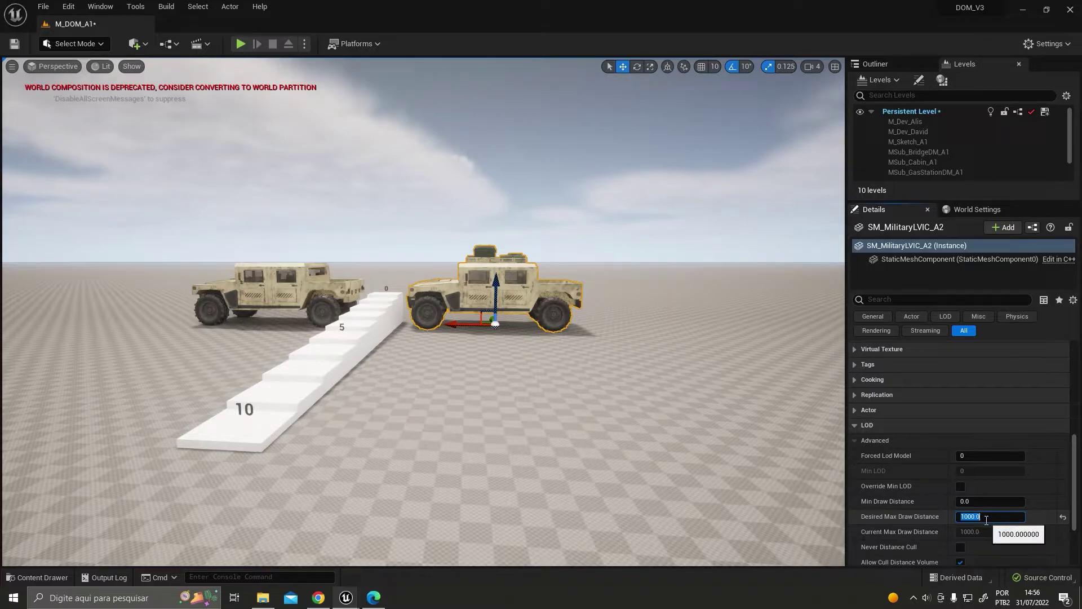
pyautogui.write('150')
pyautogui.press('Return')
pyautogui.press('s')
pyautogui.moveTo(562, 482); pyautogui.dragTo(578, 478, button='right')
pyautogui.press('w')
pyautogui.press('s')
pyautogui.press('w')
pyautogui.press('s')
pyautogui.press('w')
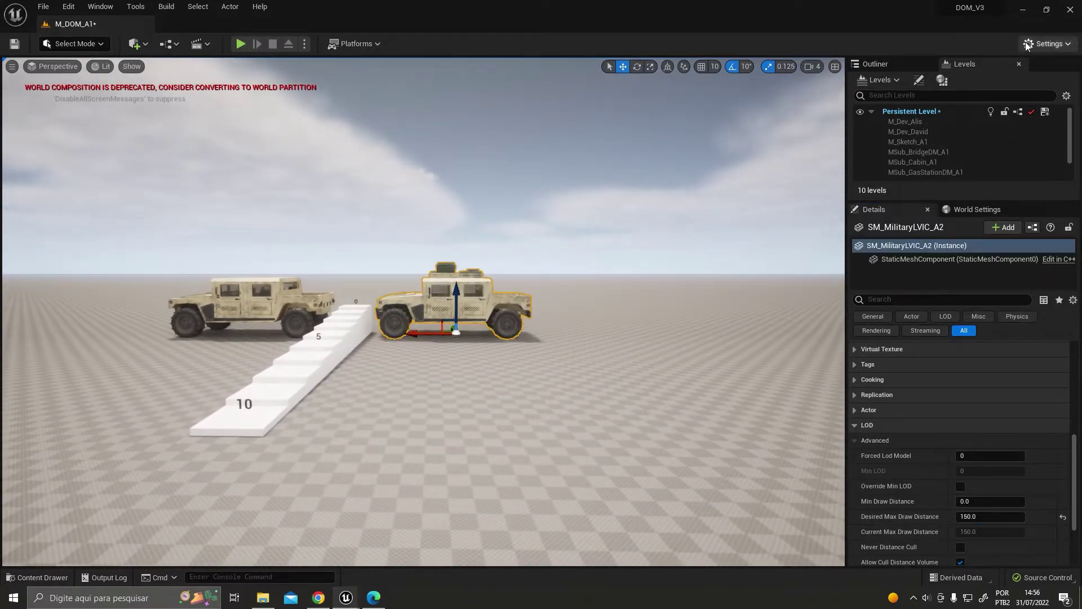
# Step: Set the scalability View Distance back to Epic and test the vehicle's culling at close range
pyautogui.click(1046, 43)
pyautogui.moveTo(975, 206)
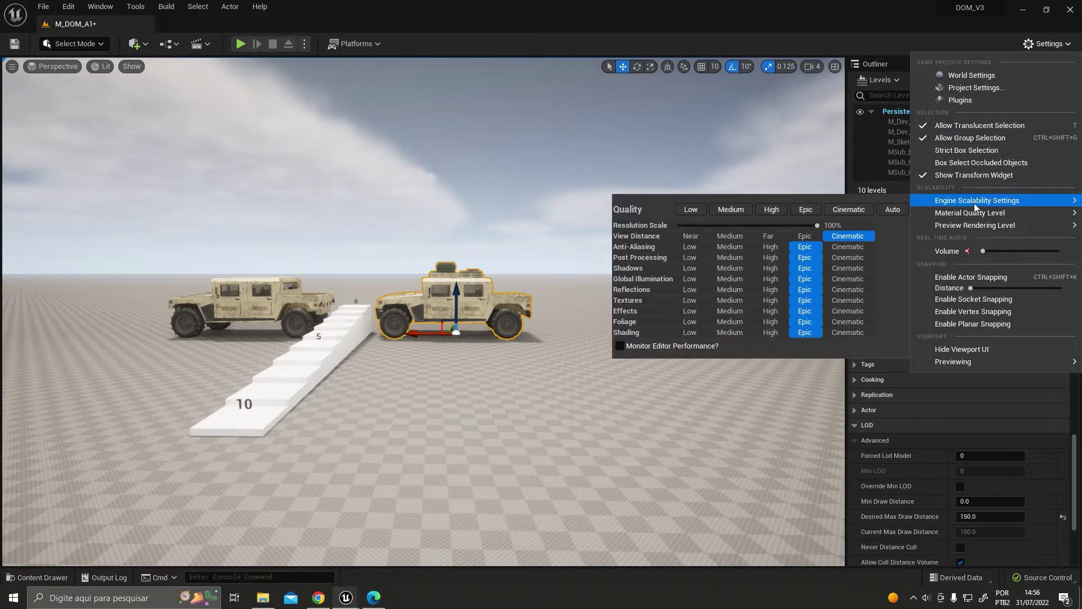
pyautogui.click(808, 241)
pyautogui.moveTo(375, 438); pyautogui.dragTo(374, 437, button='right')
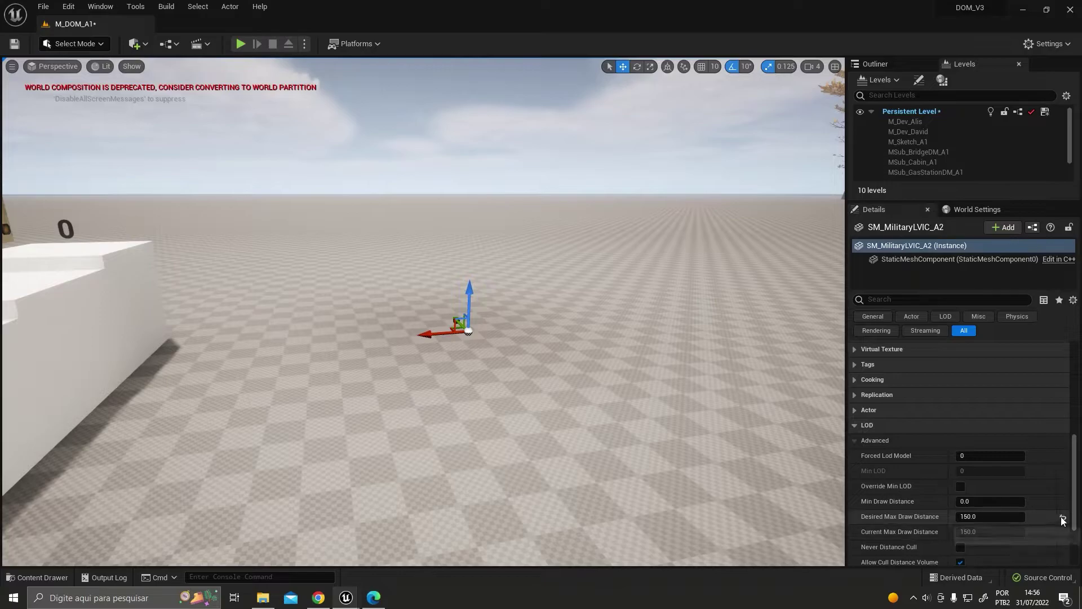
# Step: Reset the vehicle's Desired Max Draw Distance to its default and inspect the vehicle in the viewport
pyautogui.click(1064, 517)
pyautogui.moveTo(423, 312); pyautogui.dragTo(422, 311, button='right')
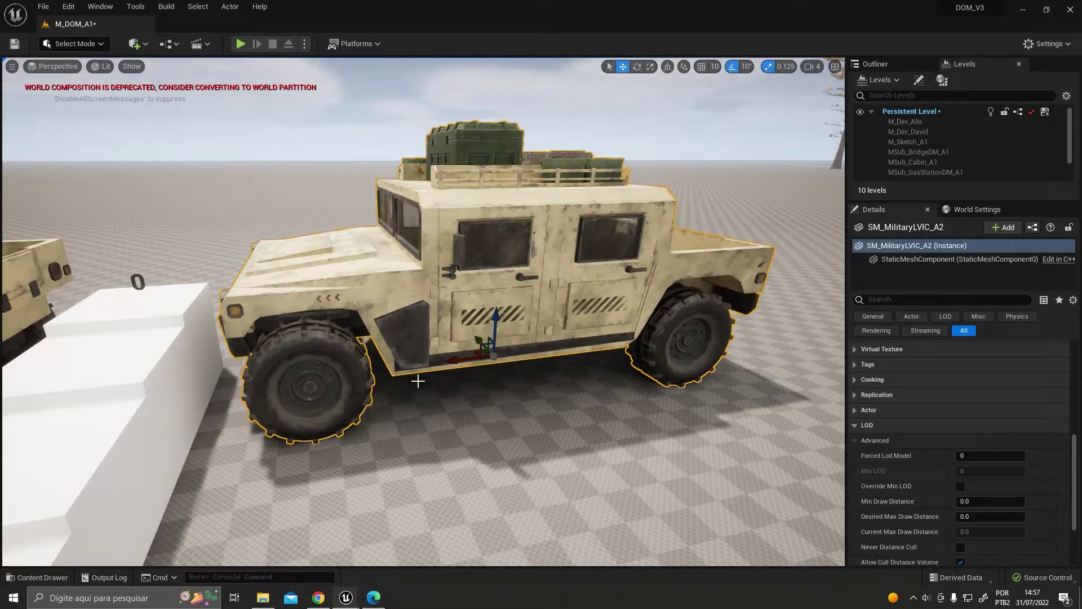
pyautogui.moveTo(507, 379)
pyautogui.mouseDown(button='right')
pyautogui.moveTo(491, 380)
pyautogui.moveTo(507, 380)
pyautogui.mouseUp(button='right')
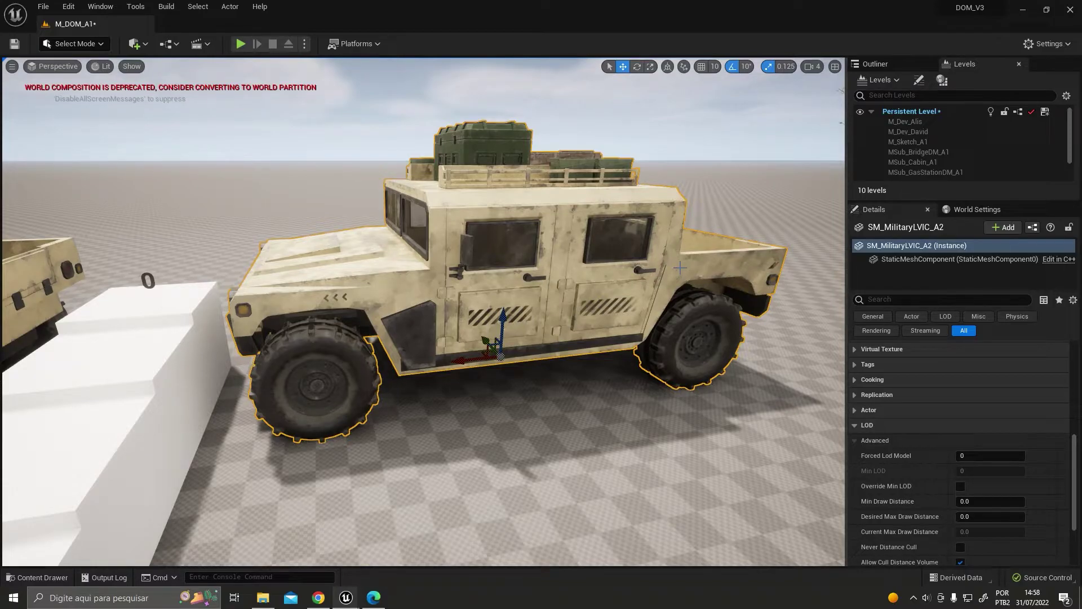
# Step: Back away from the vehicle and review its Rendering, HLOD and LOD properties, including the draw distance options
pyautogui.press('s')
pyautogui.moveTo(680, 268); pyautogui.dragTo(513, 379, button='right')
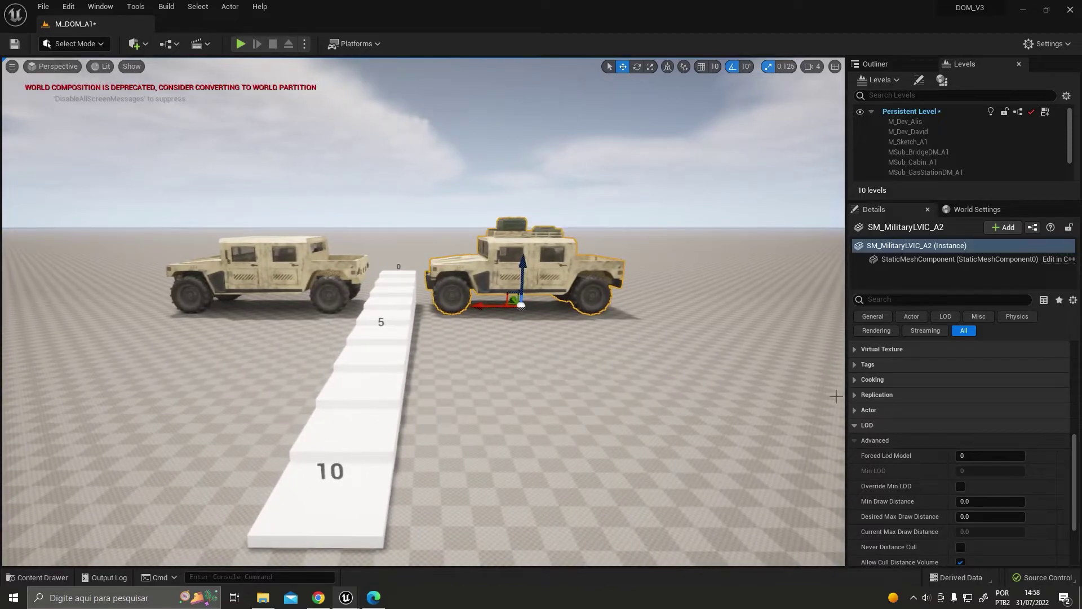
pyautogui.scroll(5, 945, 446)
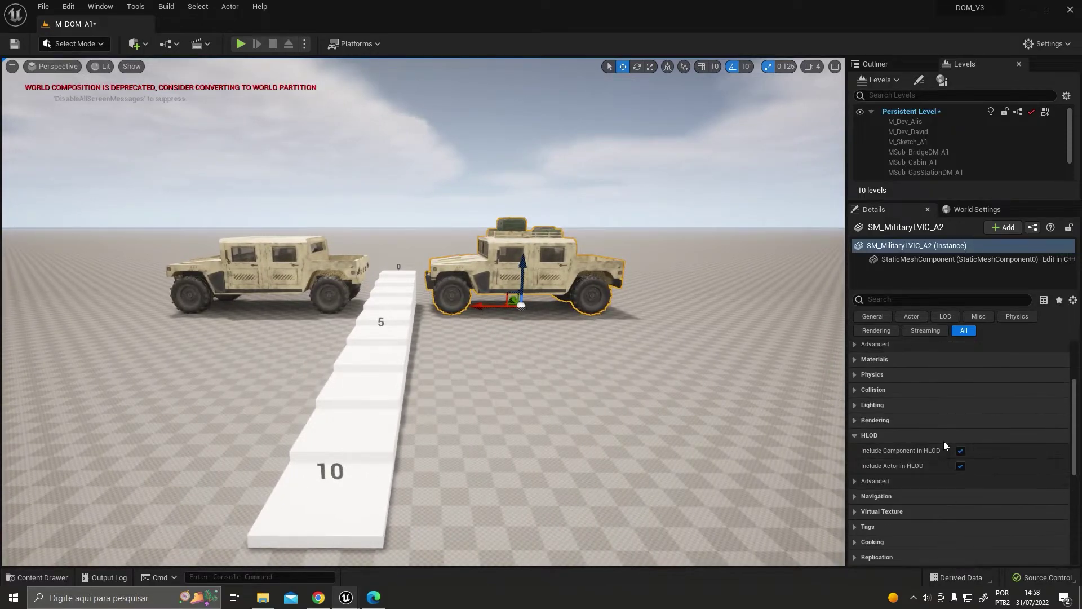
pyautogui.scroll(2, 945, 446)
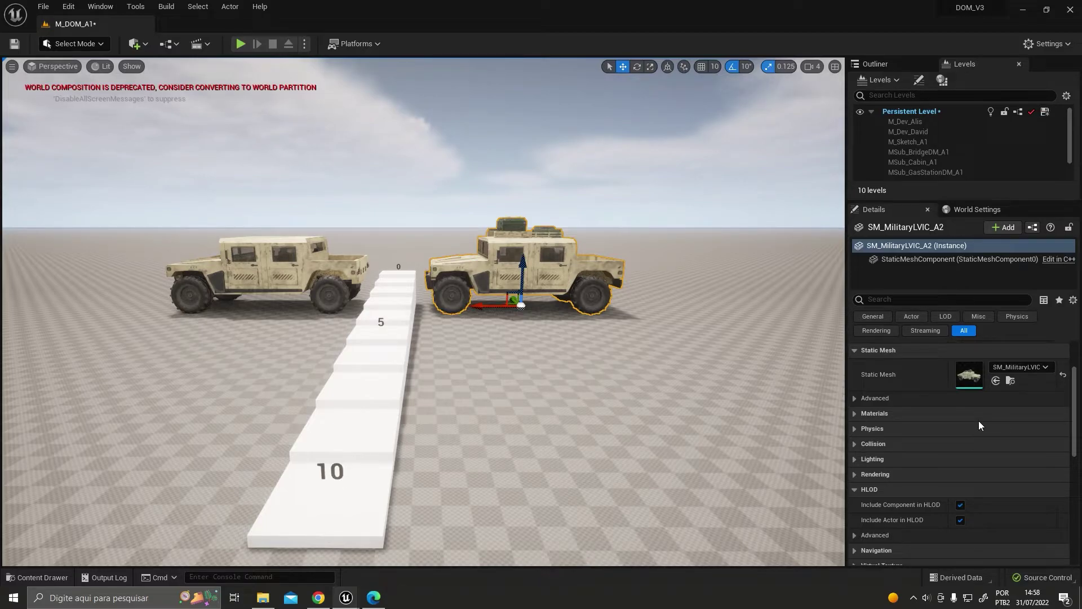
pyautogui.scroll(-3, 978, 420)
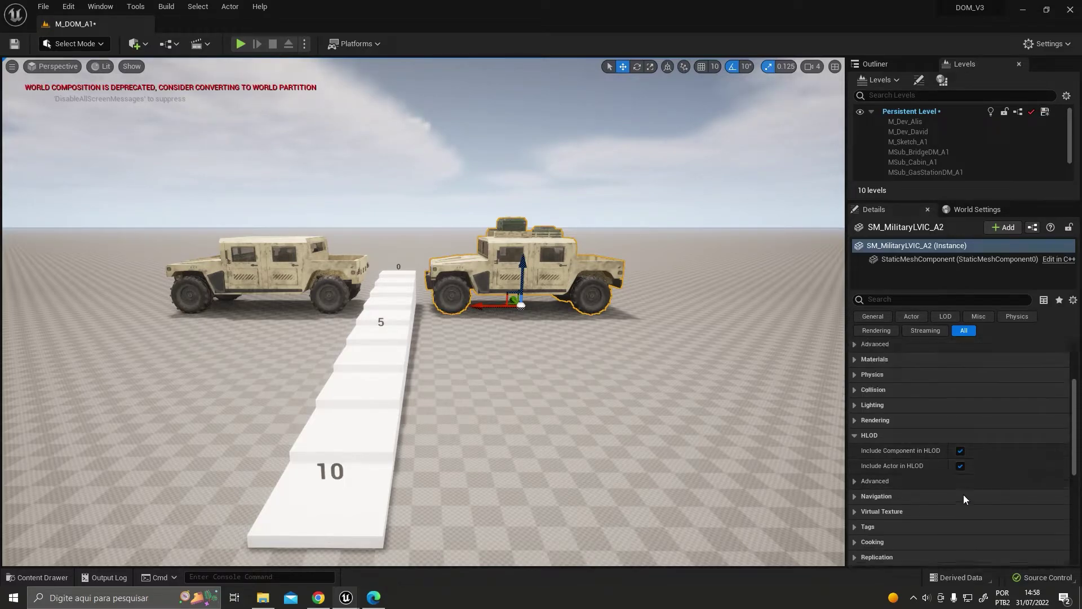
pyautogui.click(855, 421)
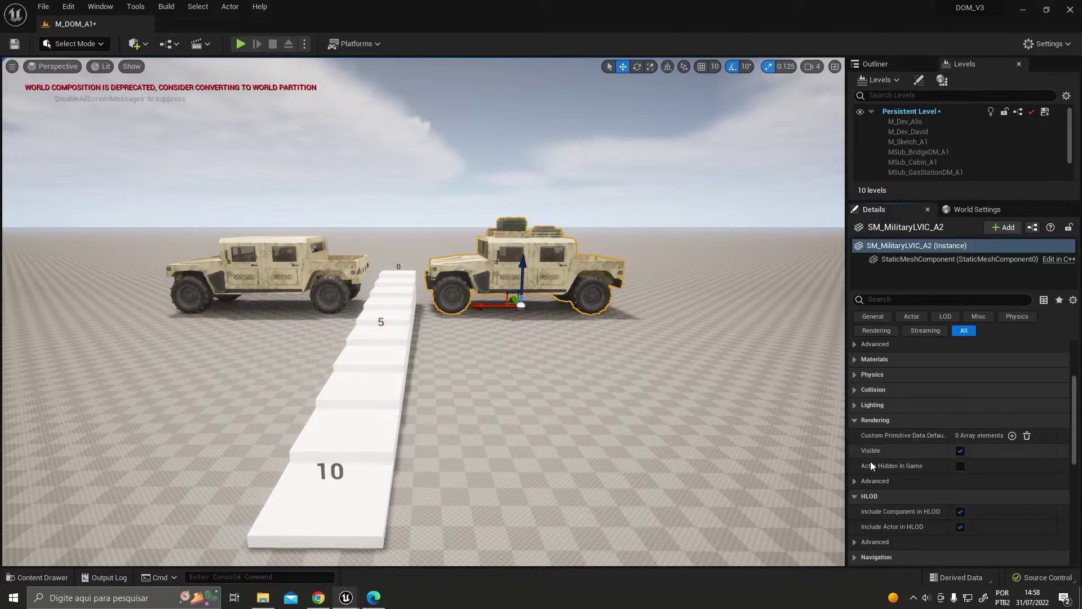
pyautogui.click(854, 420)
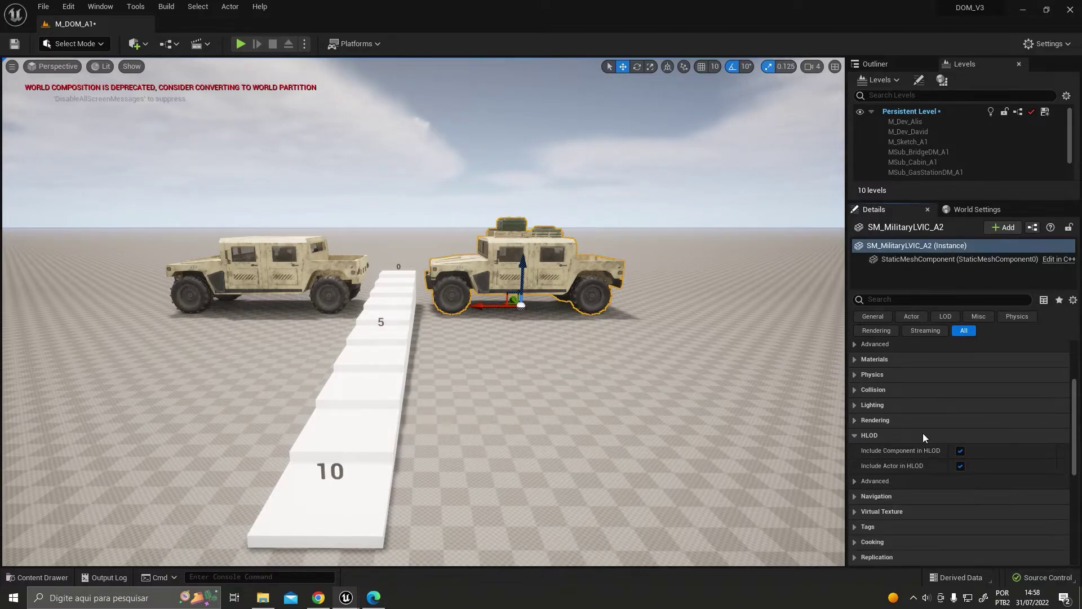
pyautogui.scroll(-11, 931, 436)
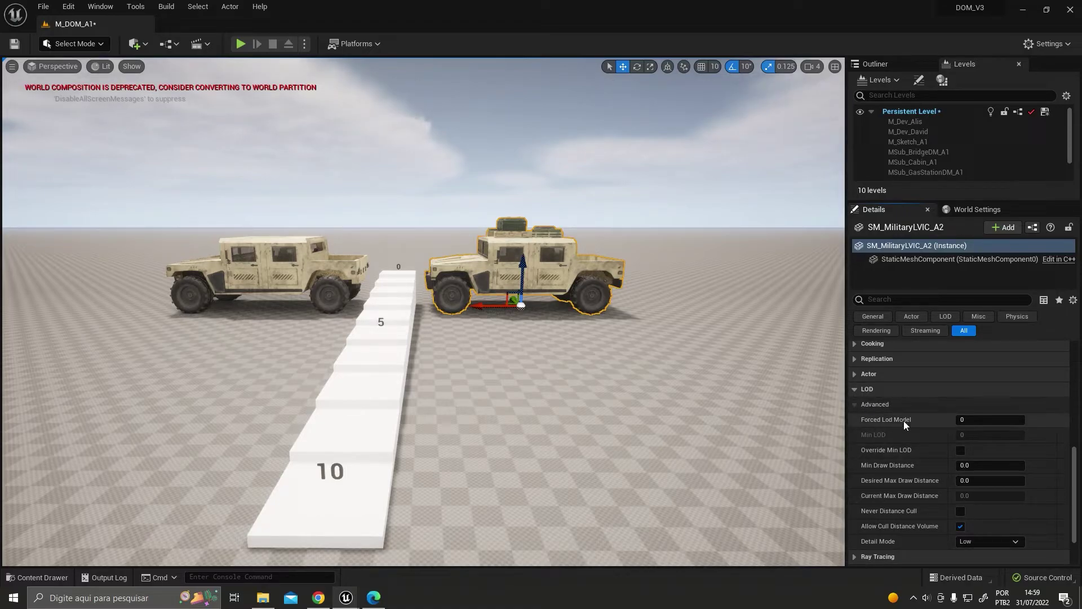
pyautogui.scroll(-2, 903, 452)
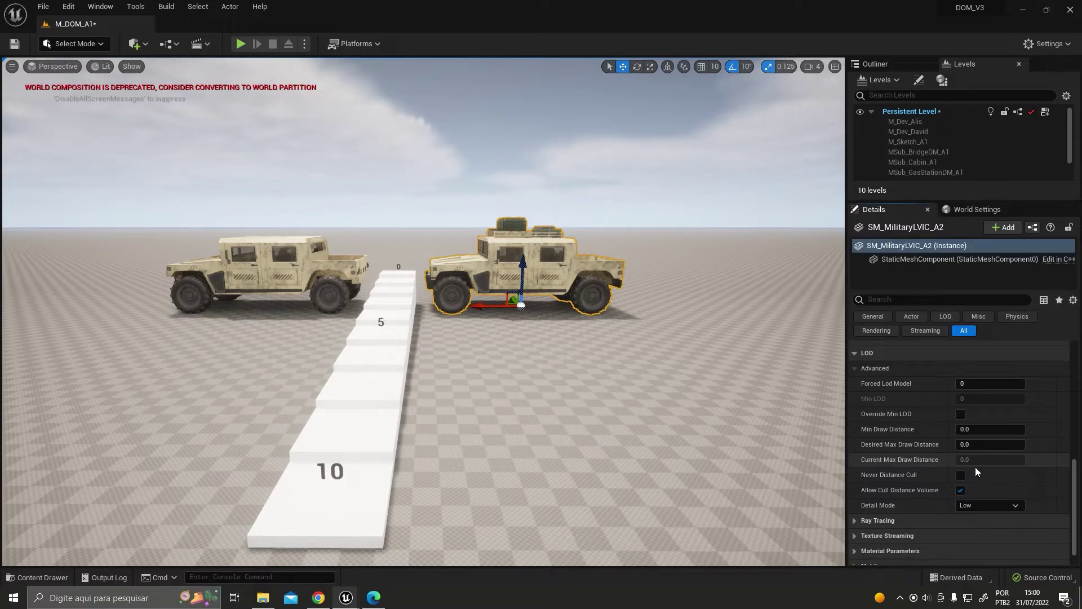
# Step: Set the vehicle's Desired Max Draw Distance to 1000 and test its culling while moving the camera closer and farther
pyautogui.click(987, 446)
pyautogui.write('1000')
pyautogui.press('Return')
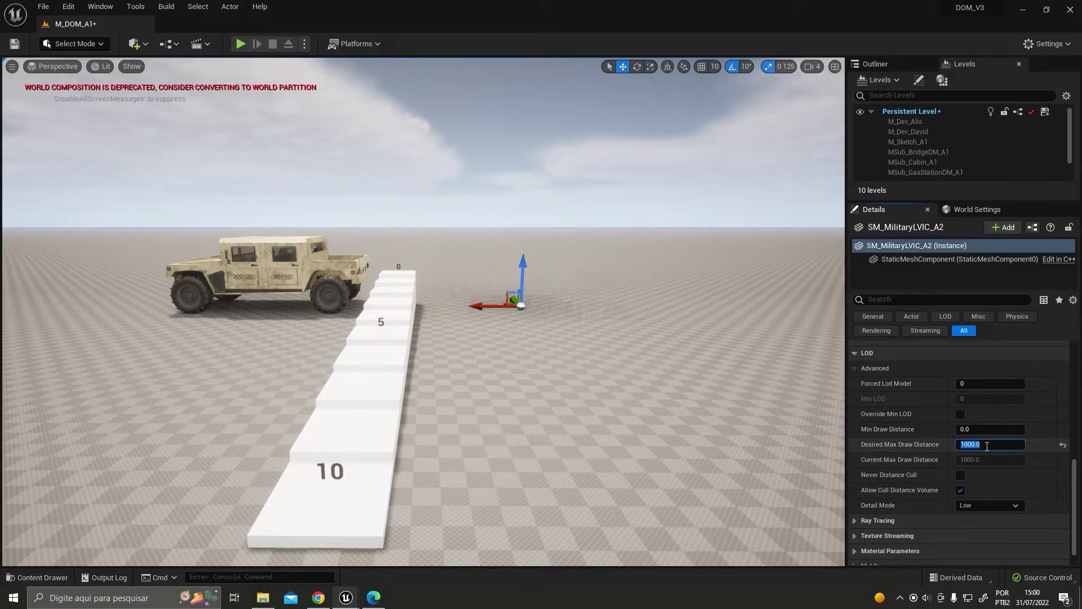
pyautogui.moveTo(546, 413)
pyautogui.mouseDown(button='right')
pyautogui.moveTo(528, 406)
pyautogui.moveTo(569, 421)
pyautogui.moveTo(533, 411)
pyautogui.moveTo(560, 413)
pyautogui.moveTo(571, 383)
pyautogui.moveTo(609, 403)
pyautogui.moveTo(575, 395)
pyautogui.moveTo(553, 413)
pyautogui.mouseUp(button='right')
pyautogui.press('g')
pyautogui.press('g')
pyautogui.press('g')
pyautogui.press('s')
pyautogui.press('w')
pyautogui.press('s')
pyautogui.press('w')
pyautogui.press('s')
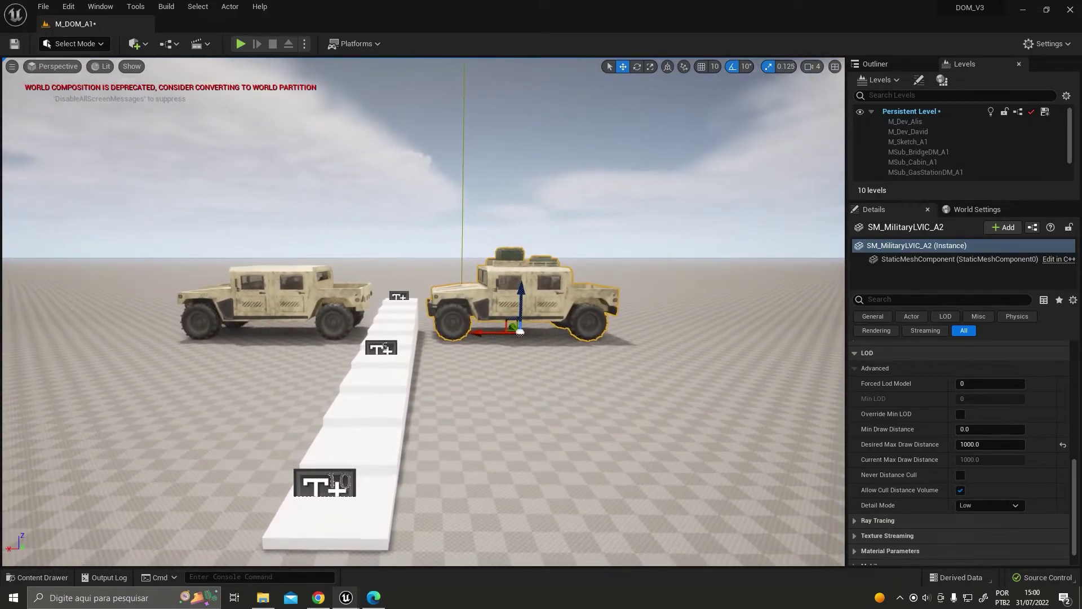
# Step: Compare the vehicle's culling with Game View on and off while changing the camera distance
pyautogui.press('g')
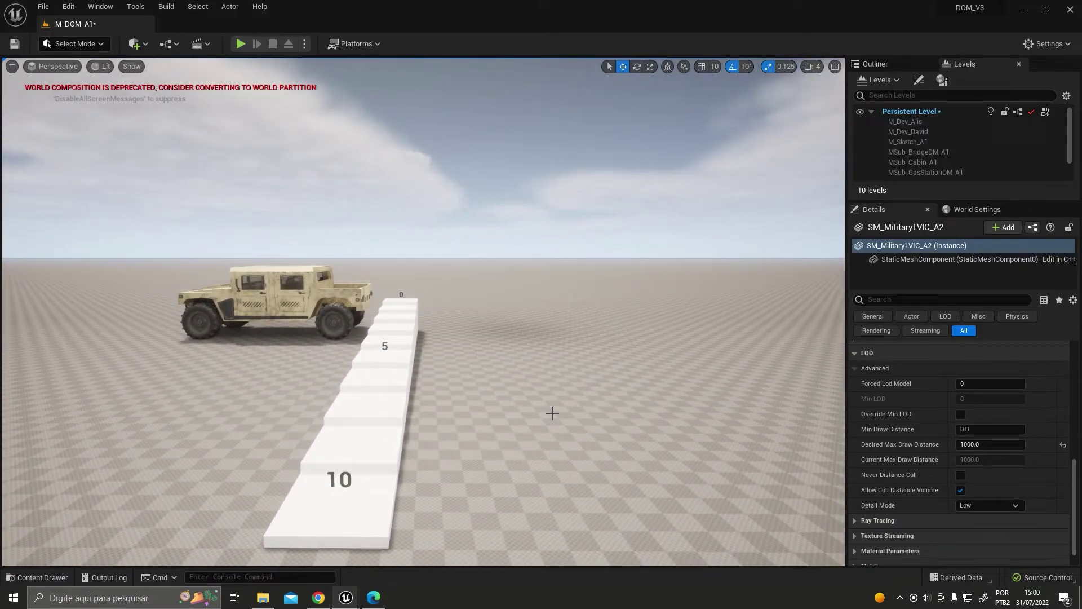
pyautogui.press('g')
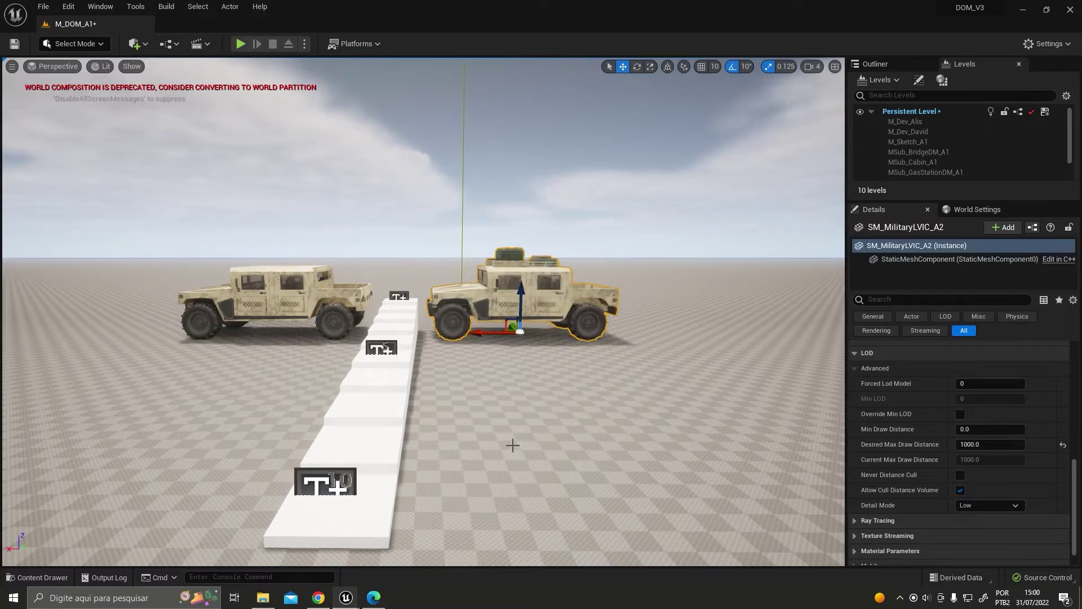
pyautogui.press('w')
pyautogui.moveTo(515, 454); pyautogui.dragTo(510, 445, button='right')
pyautogui.press('s')
pyautogui.press('w')
pyautogui.press('s')
pyautogui.press('g')
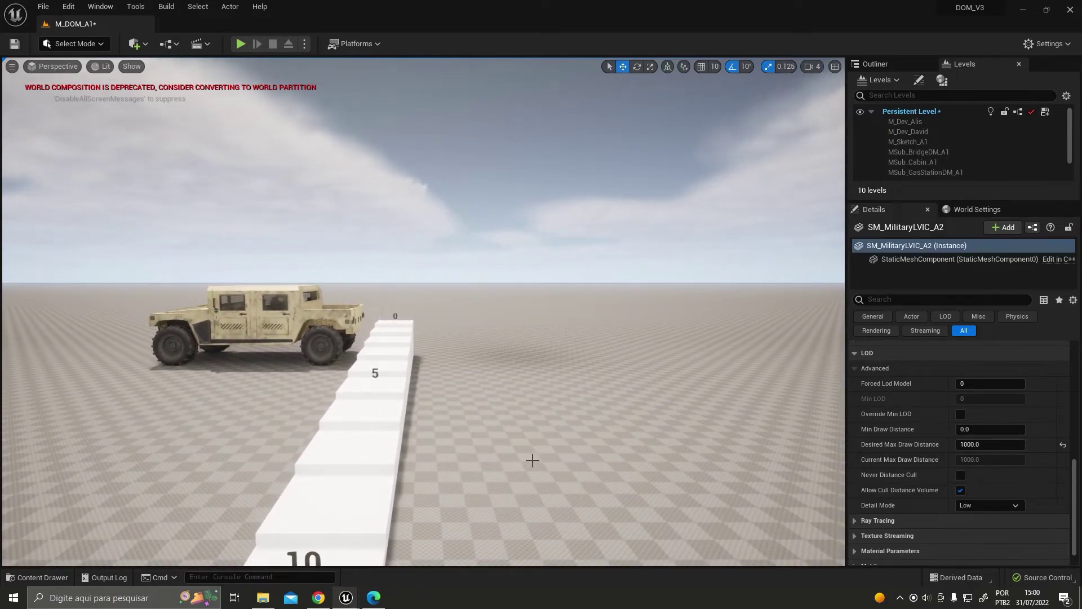
# Step: Try a Desired Max Draw Distance of 3500 on the vehicle and return it to 1000
pyautogui.click(996, 446)
pyautogui.write('3500')
pyautogui.press('Return')
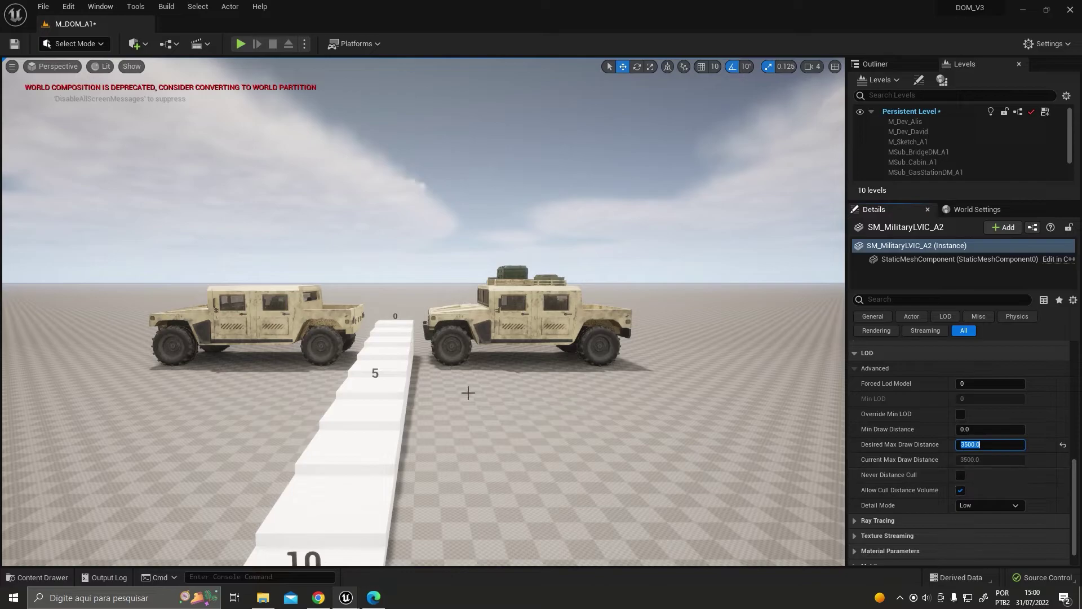
pyautogui.write('1000')
pyautogui.press('Return')
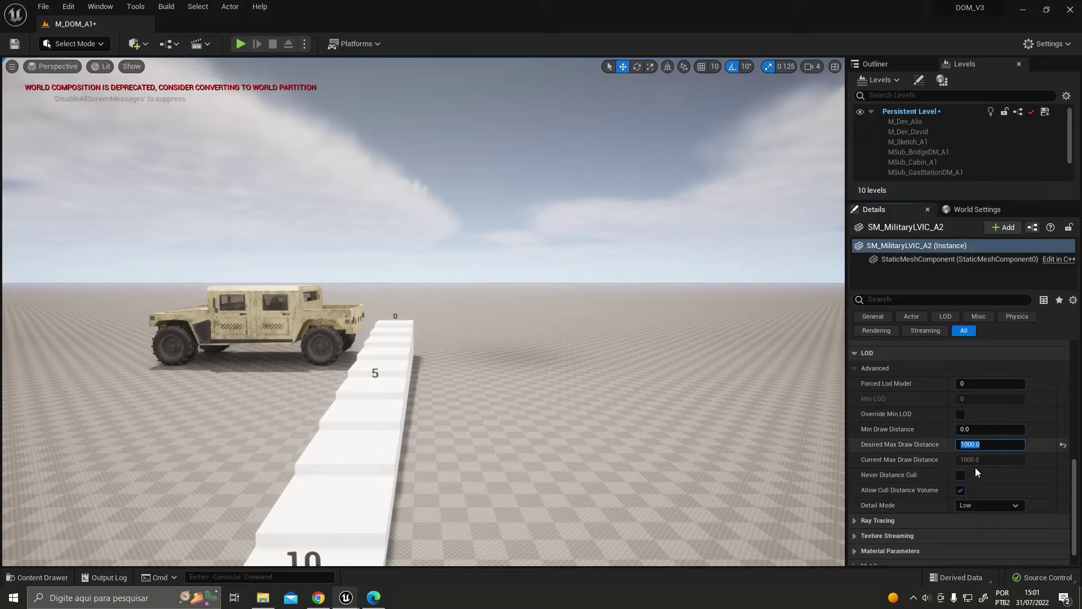
# Step: Check the View Distance level in the engine scalability settings against the vehicle's desired and current max draw distances
pyautogui.click(1050, 44)
pyautogui.moveTo(992, 200)
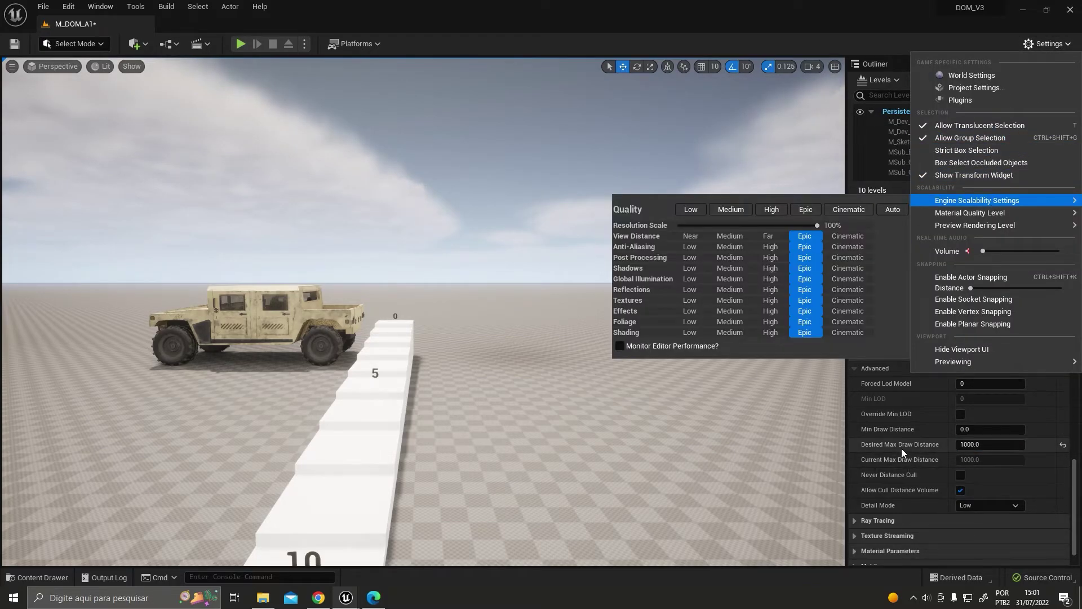
pyautogui.click(956, 462)
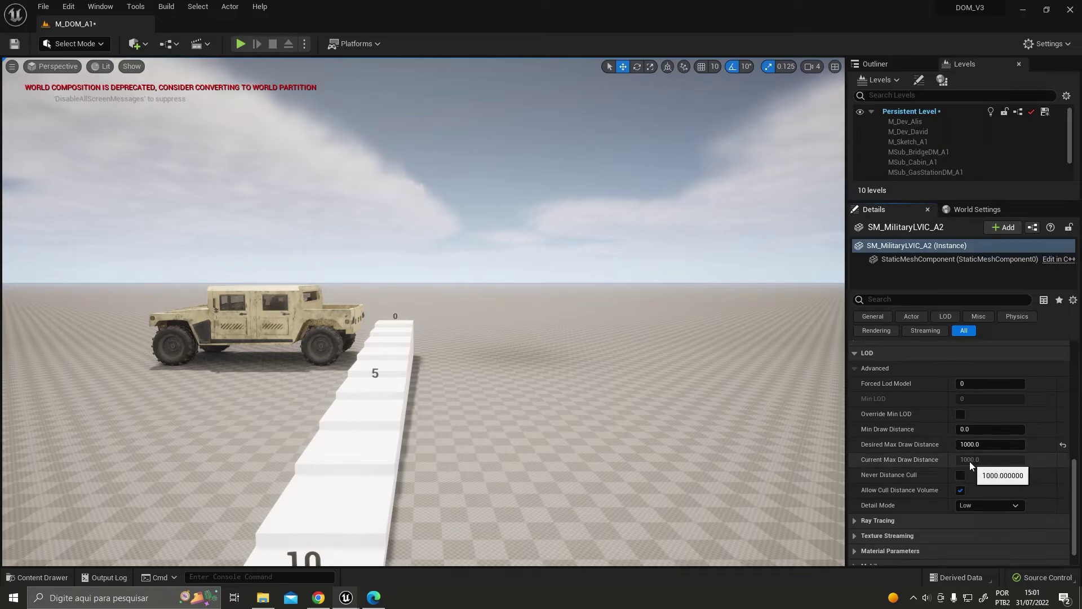
pyautogui.click(986, 446)
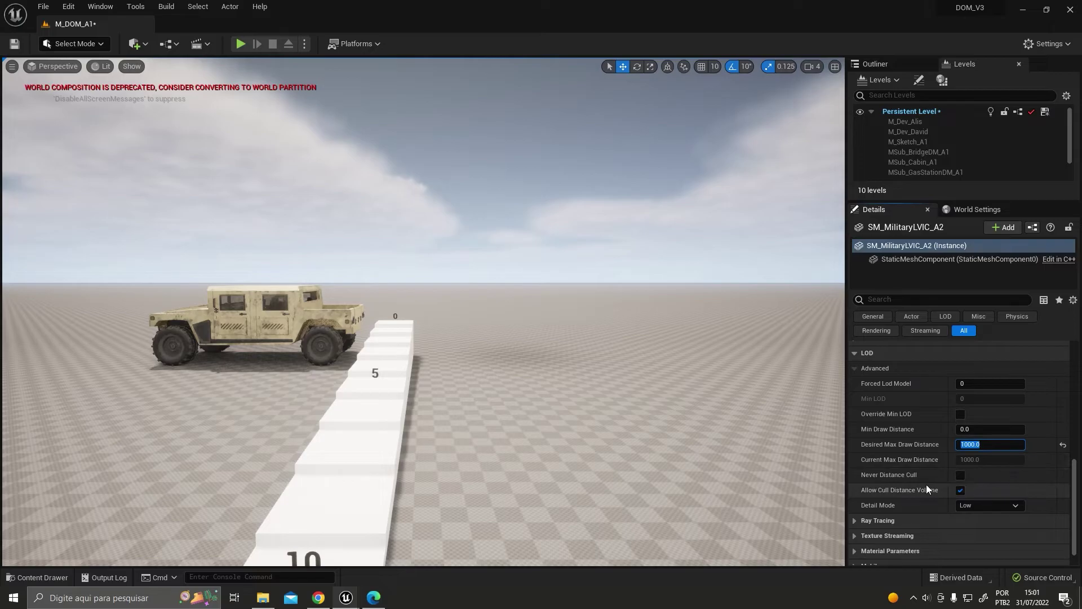
pyautogui.moveTo(534, 446); pyautogui.dragTo(533, 463, button='right')
# Step: Set the vehicle's Desired Max Draw Distance to 0 and its Min Draw Distance to 800
pyautogui.click(988, 446)
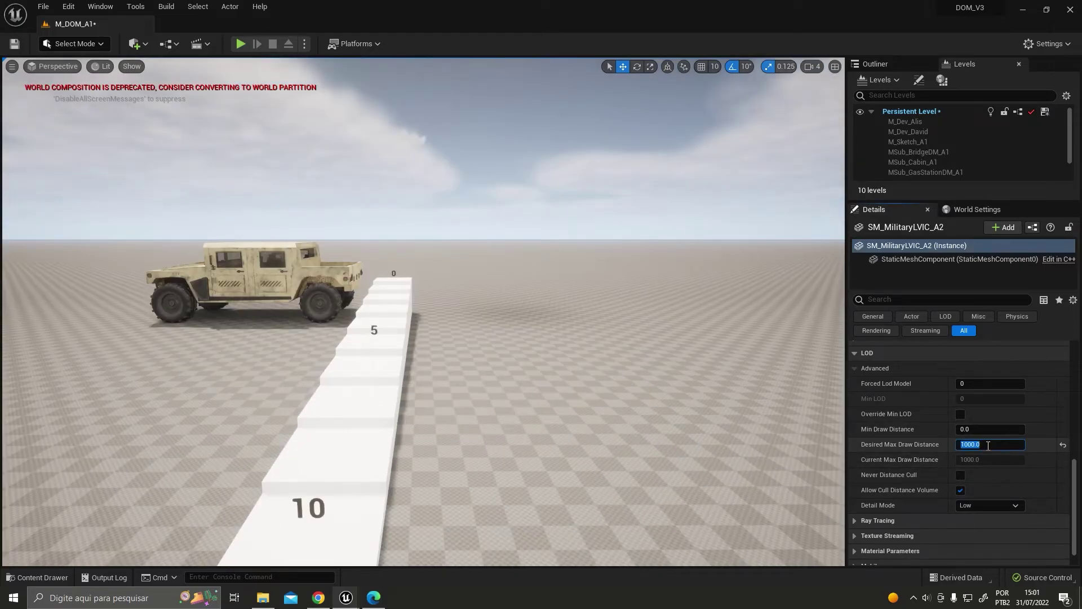
pyautogui.write('0')
pyautogui.press('Return')
pyautogui.click(975, 428)
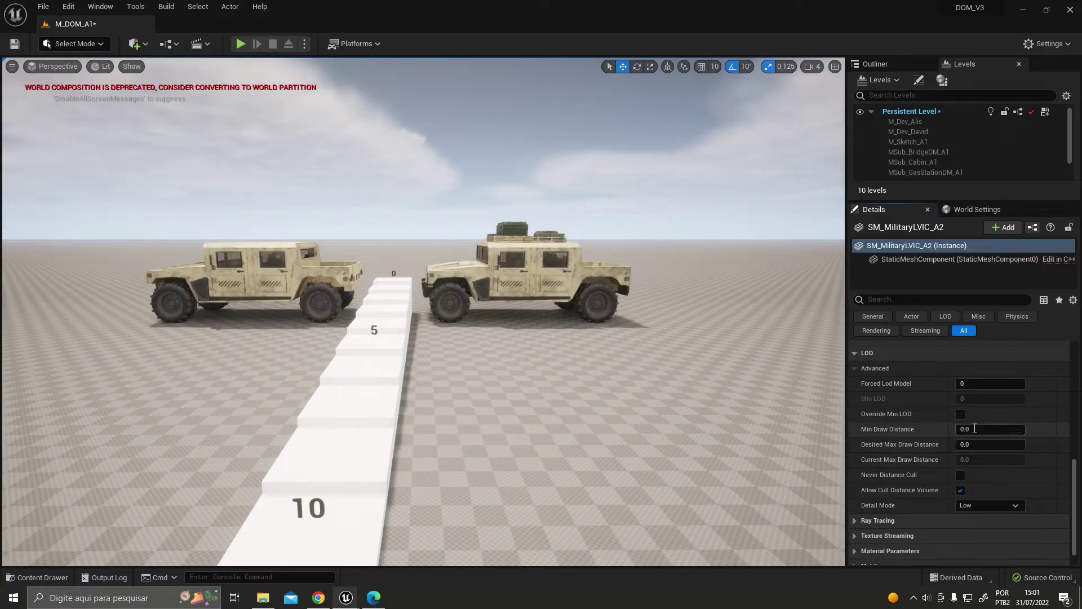
pyautogui.write('800')
pyautogui.press('Return')
# Step: Test the Min Draw Distance culling by moving the camera toward and away from the vehicle
pyautogui.moveTo(491, 377)
pyautogui.mouseDown(button='right')
pyautogui.moveTo(506, 375)
pyautogui.moveTo(496, 365)
pyautogui.moveTo(492, 376)
pyautogui.mouseUp(button='right')
pyautogui.press('s')
pyautogui.press('d')
pyautogui.press('w')
pyautogui.press('a')
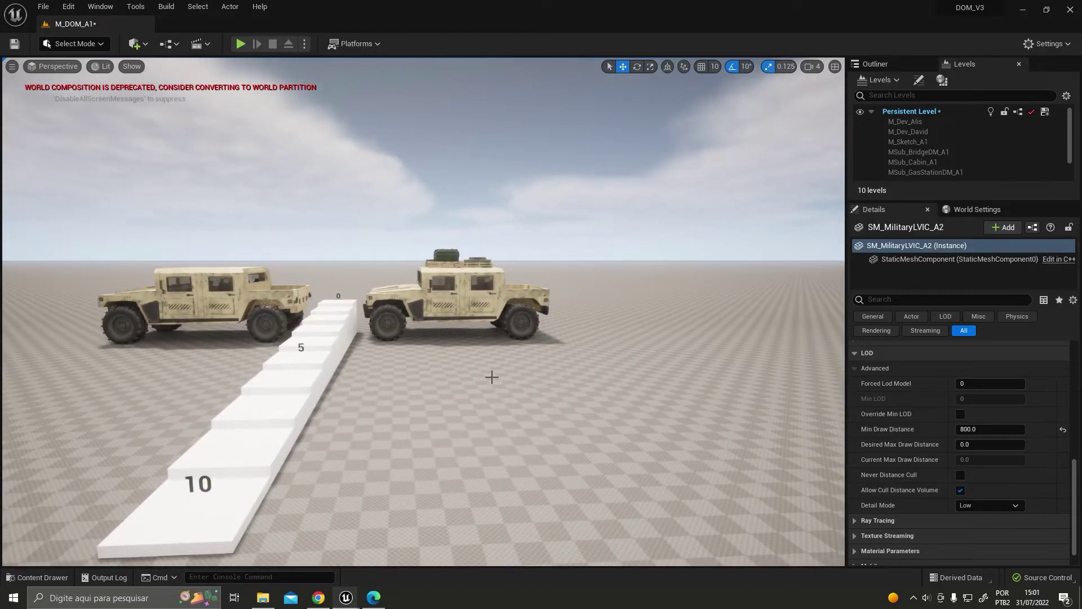
pyautogui.moveTo(450, 370); pyautogui.dragTo(450, 370, button='right')
pyautogui.press('s')
pyautogui.press('w')
pyautogui.press('w')
pyautogui.press('s')
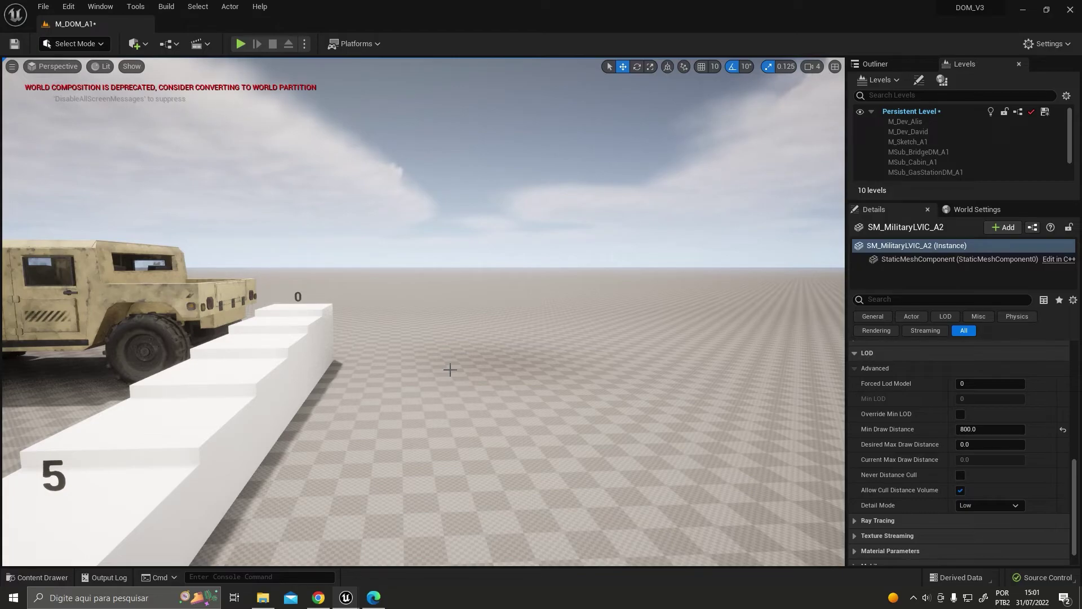
pyautogui.moveTo(450, 370); pyautogui.dragTo(450, 370, button='right')
pyautogui.press('s')
pyautogui.press('w')
pyautogui.press('s')
# Step: Set the vehicle's Desired Max Draw Distance to 1500 and test its visibility at close, middle and far range
pyautogui.click(980, 445)
pyautogui.write('1500')
pyautogui.press('Return')
pyautogui.press('s')
pyautogui.moveTo(661, 430); pyautogui.dragTo(661, 430, button='right')
pyautogui.press('w')
pyautogui.press('w')
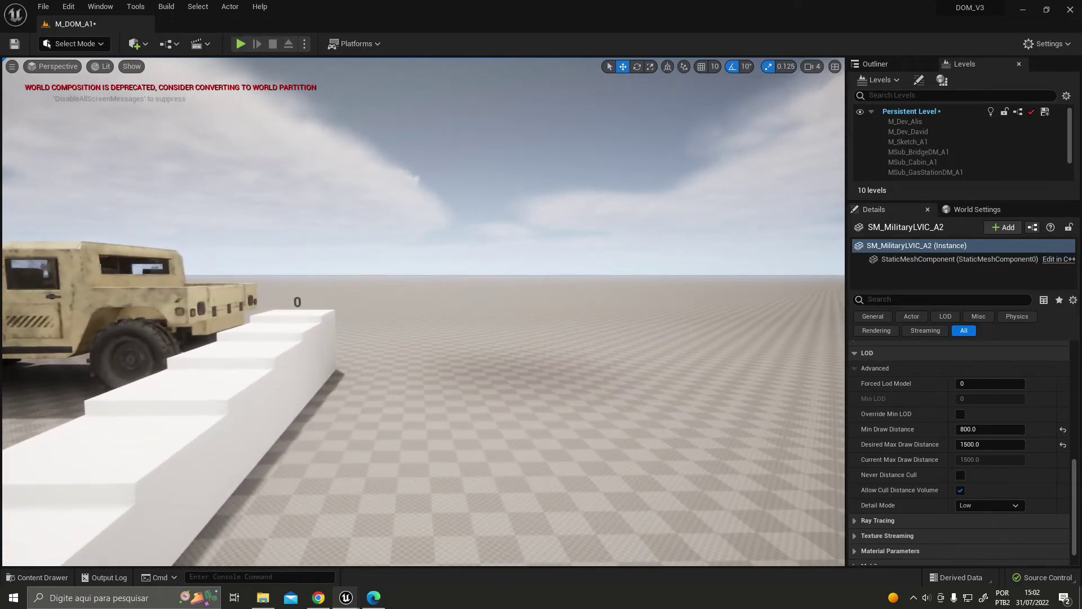
pyautogui.press('s')
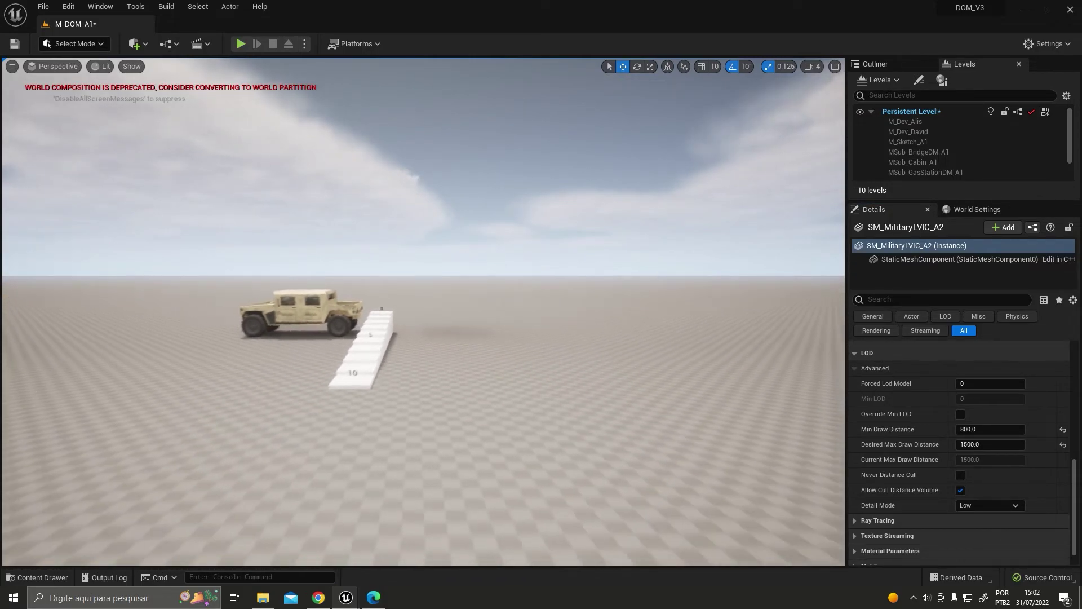
pyautogui.press('w')
pyautogui.press('w')
pyautogui.press('s')
# Step: Set the vehicle's Min Draw Distance back to 0 and look over its remaining properties
pyautogui.moveTo(983, 429); pyautogui.dragTo(983, 432)
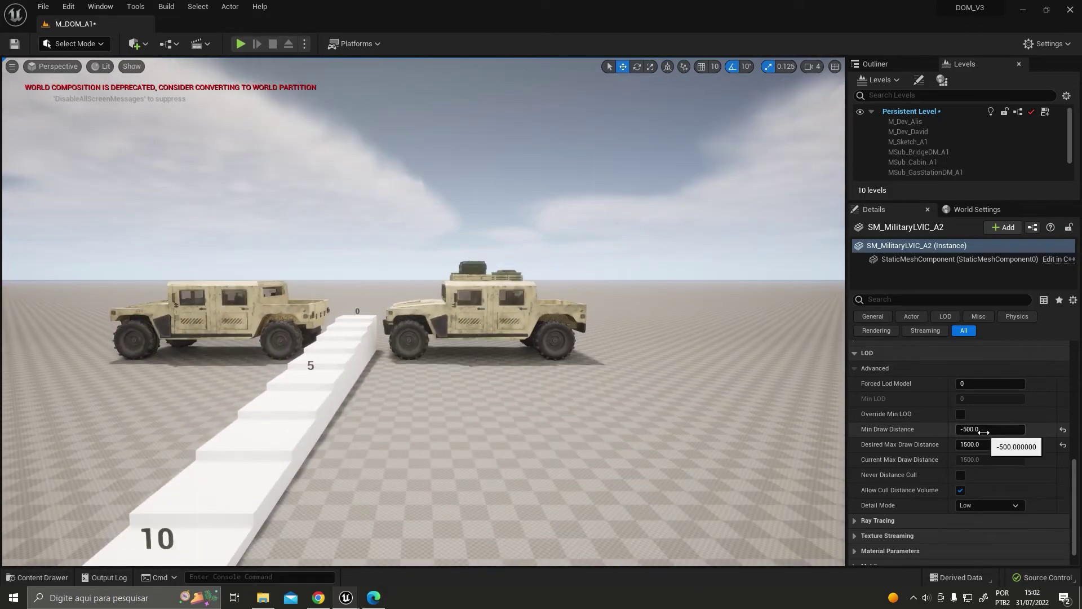
pyautogui.click(988, 429)
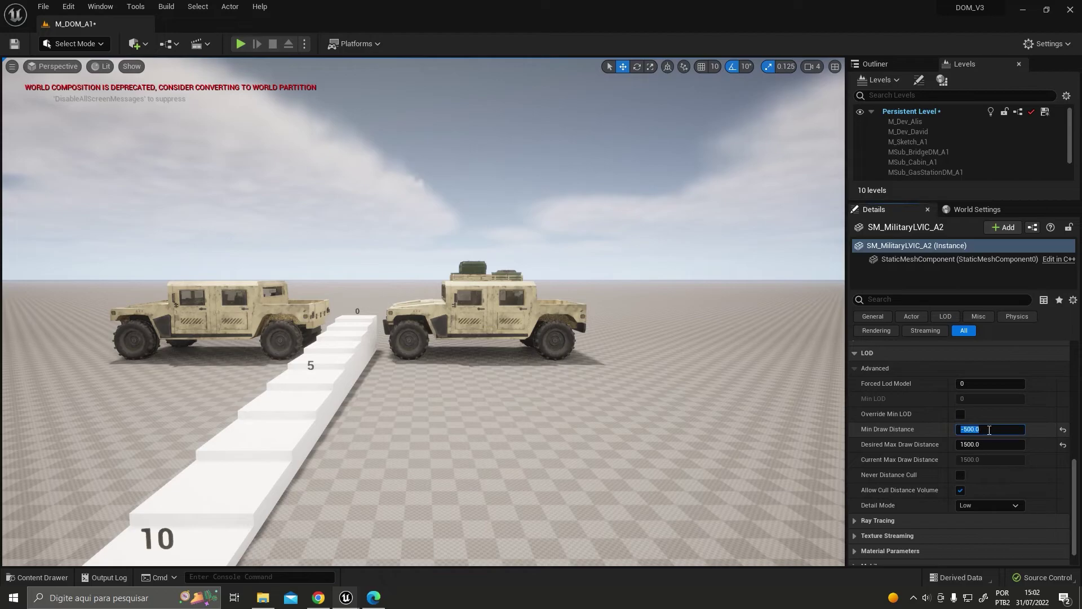
pyautogui.write('0')
pyautogui.press('Return')
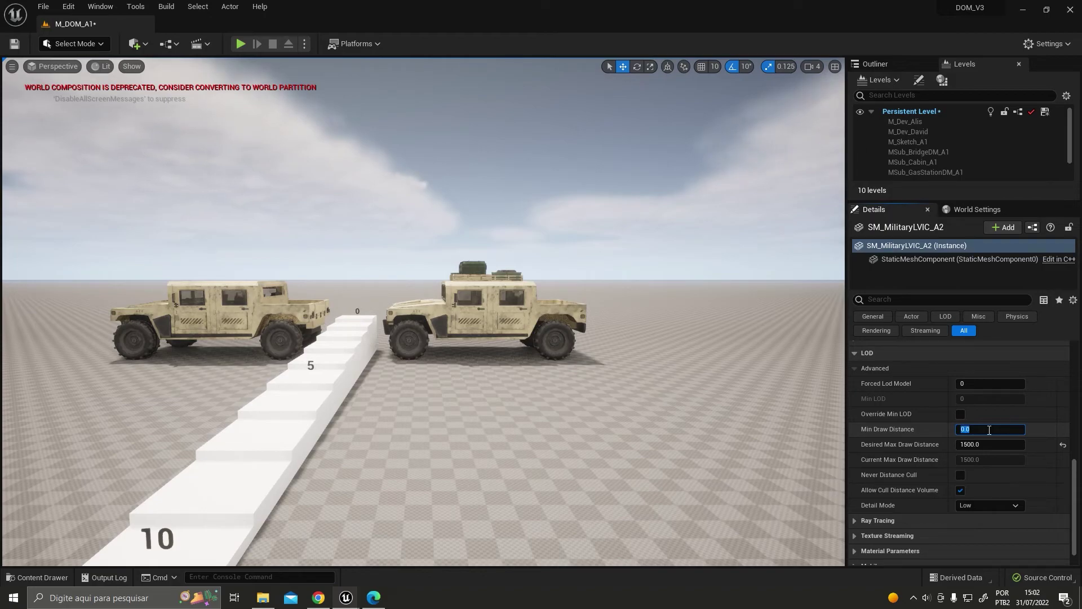
pyautogui.scroll(15, 1040, 432)
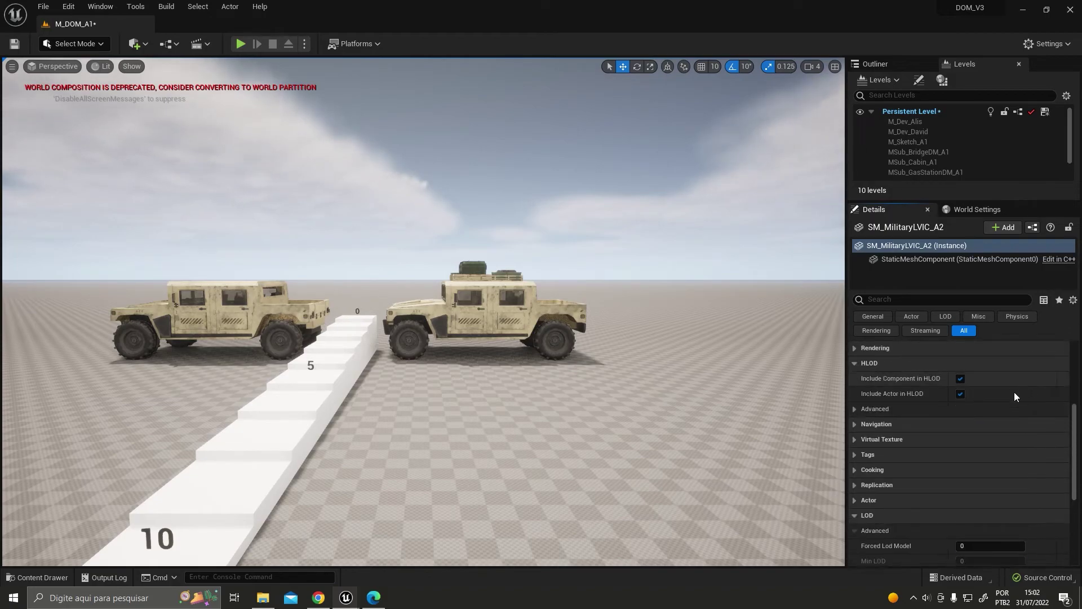
pyautogui.scroll(-15, 993, 493)
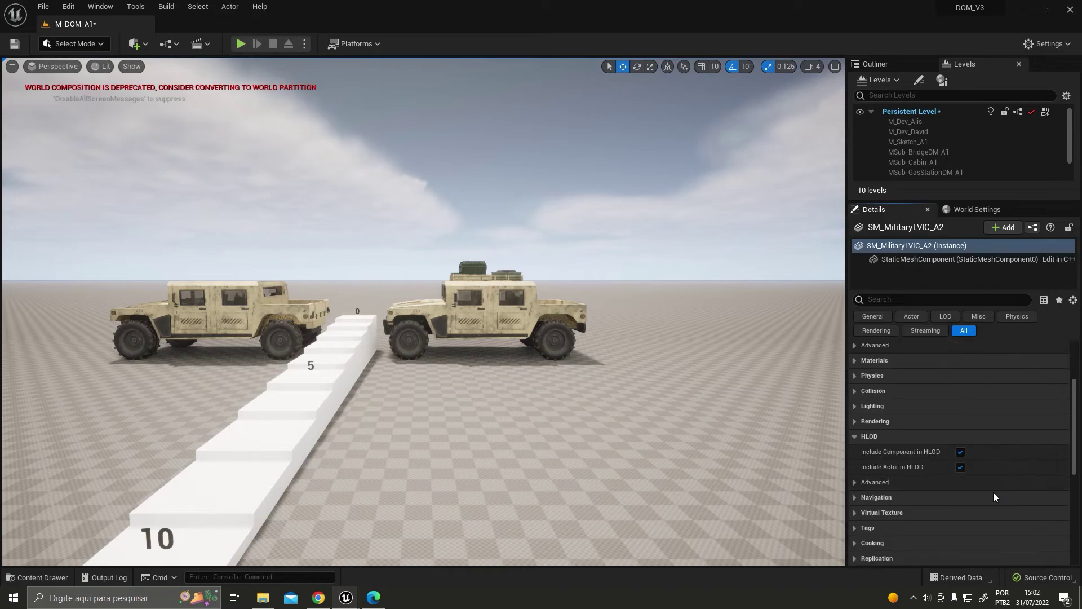